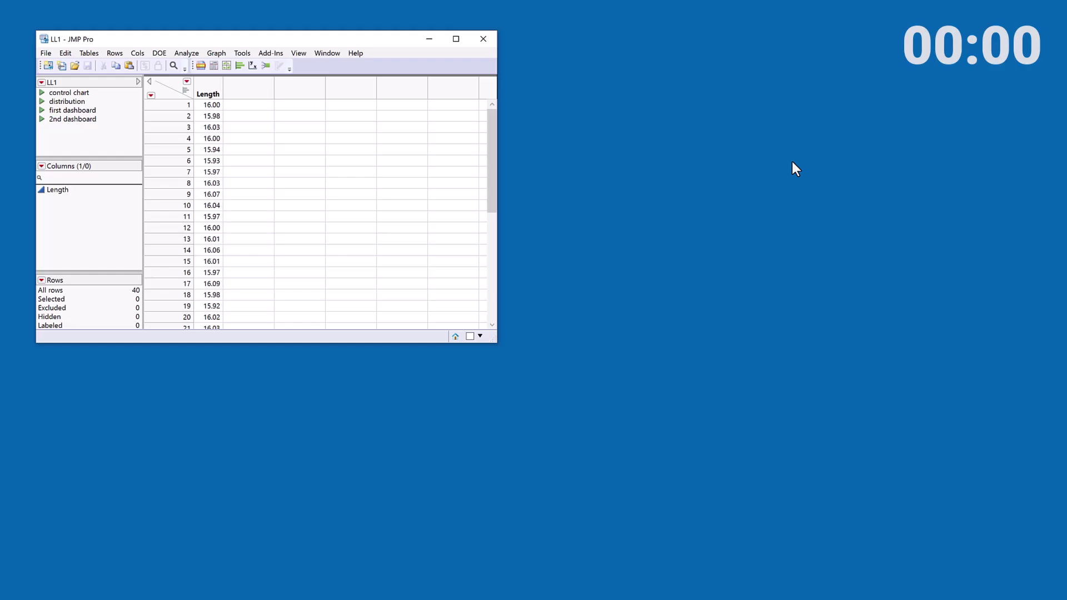
Start a Control Chart Builder for LL1 with Length as the Y variable
{"action": "left_click", "coordinate": [189, 52]}
{"action": "mouse_move", "coordinate": [231, 215]}
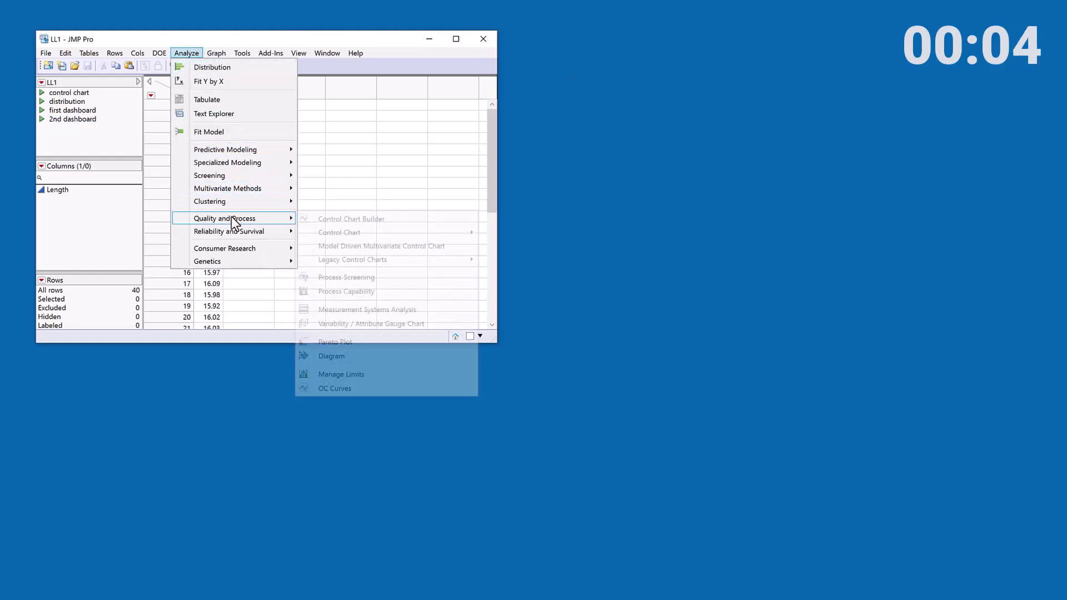
{"action": "left_click", "coordinate": [334, 218]}
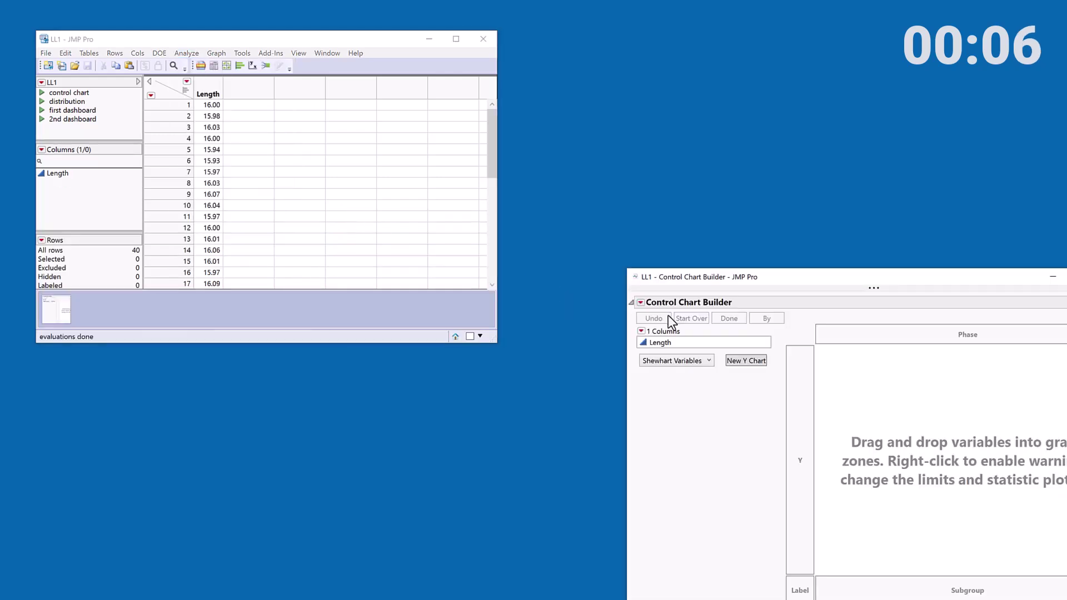
{"action": "left_click_drag", "start_coordinate": [745, 277], "coordinate": [366, 127]}
{"action": "left_click", "coordinate": [307, 193]}
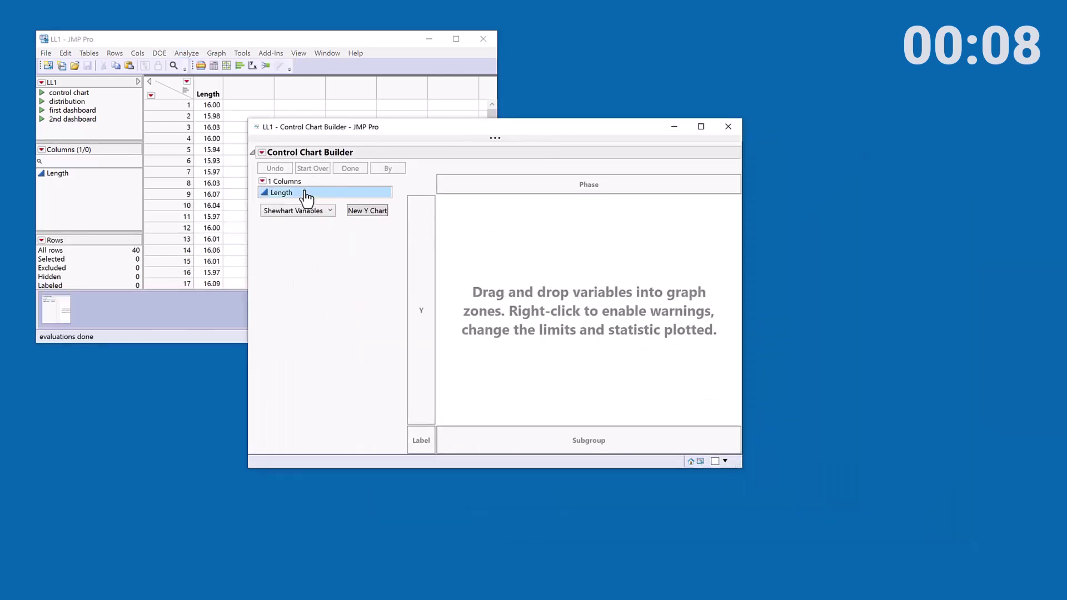
{"action": "left_click_drag", "start_coordinate": [305, 193], "coordinate": [419, 266]}
Remove the Moving Range chart and limit summaries, and make the Individual chart wide and short
{"action": "left_click", "coordinate": [350, 167]}
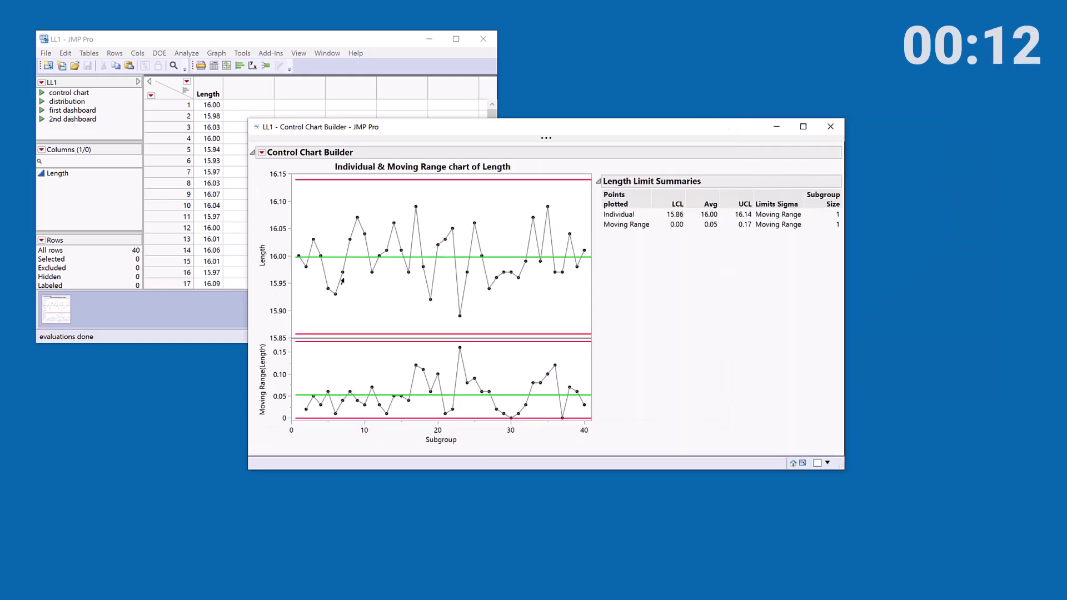
{"action": "right_click", "coordinate": [277, 354]}
{"action": "mouse_move", "coordinate": [374, 378]}
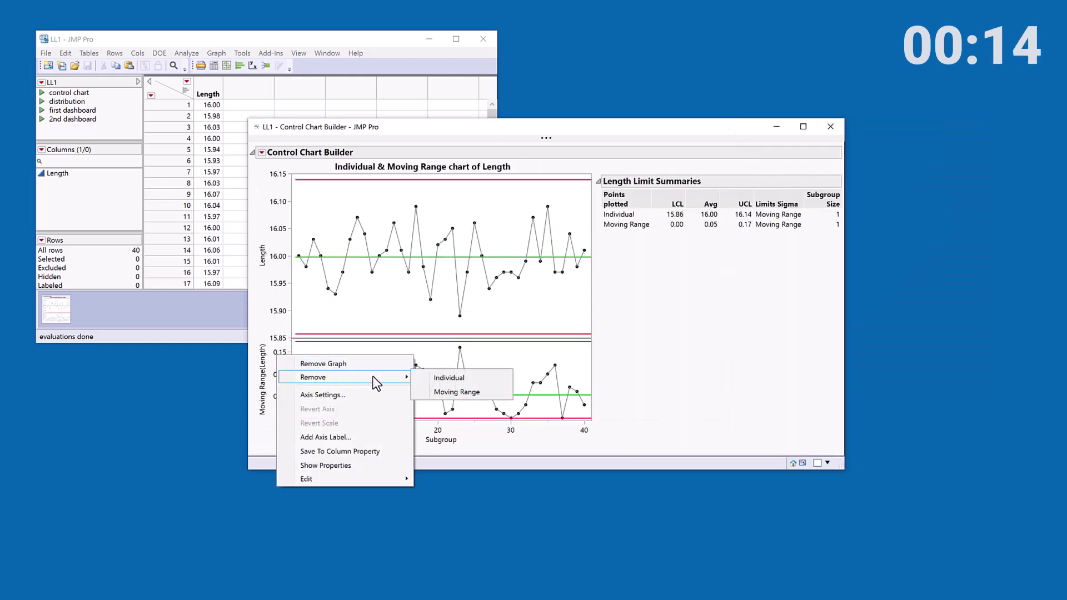
{"action": "left_click", "coordinate": [458, 391]}
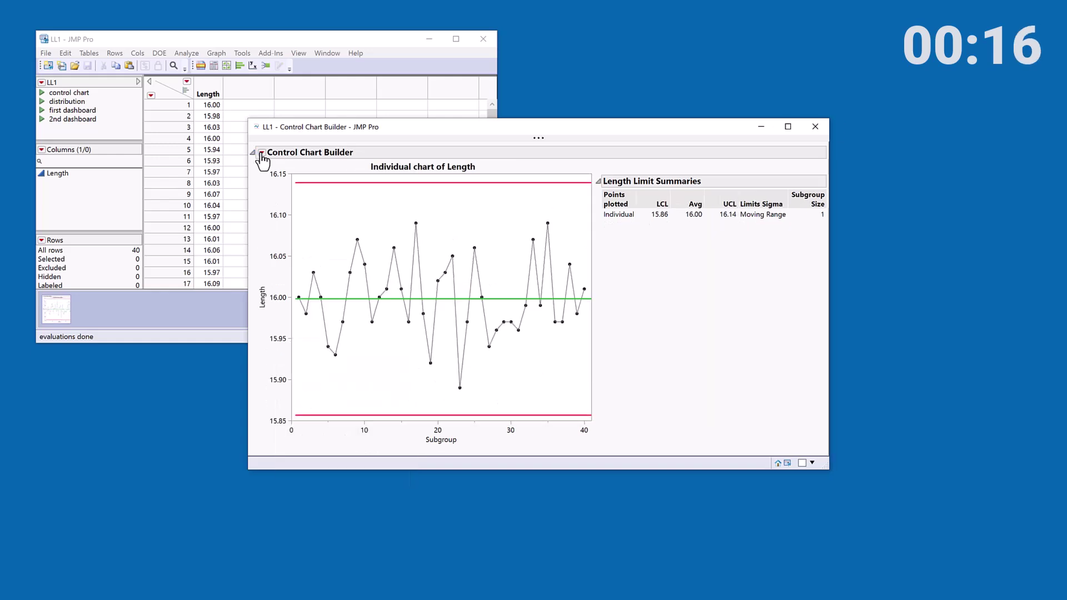
{"action": "left_click", "coordinate": [261, 154]}
{"action": "left_click", "coordinate": [284, 176]}
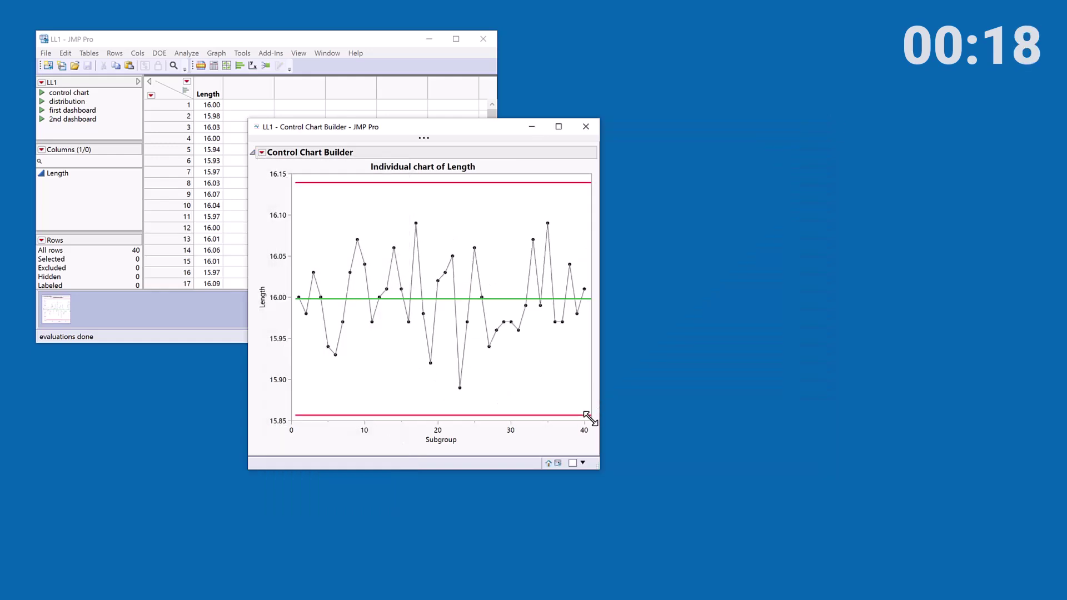
{"action": "left_click_drag", "start_coordinate": [590, 420], "coordinate": [650, 286]}
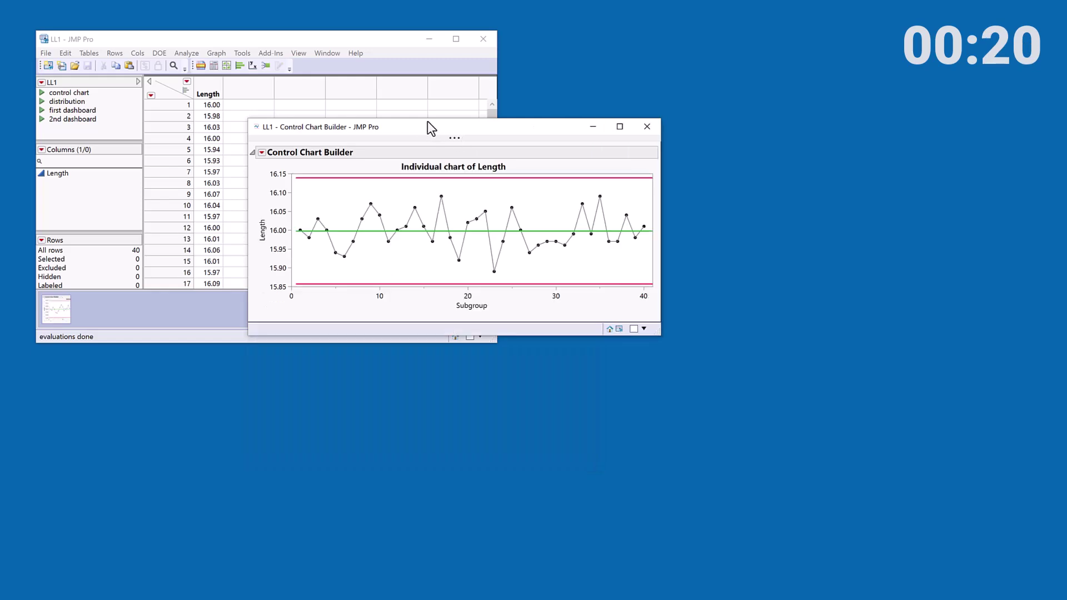
Run a Distribution of Length for LL1 and stack it horizontally
{"action": "left_click", "coordinate": [291, 41]}
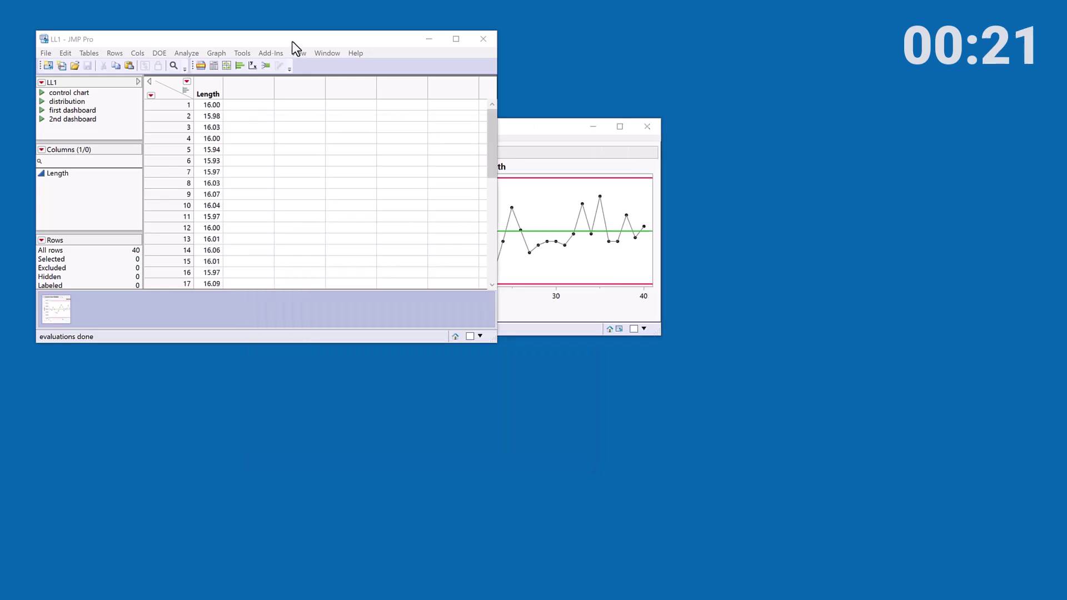
{"action": "left_click", "coordinate": [188, 53]}
{"action": "left_click", "coordinate": [191, 67]}
{"action": "left_click", "coordinate": [162, 125]}
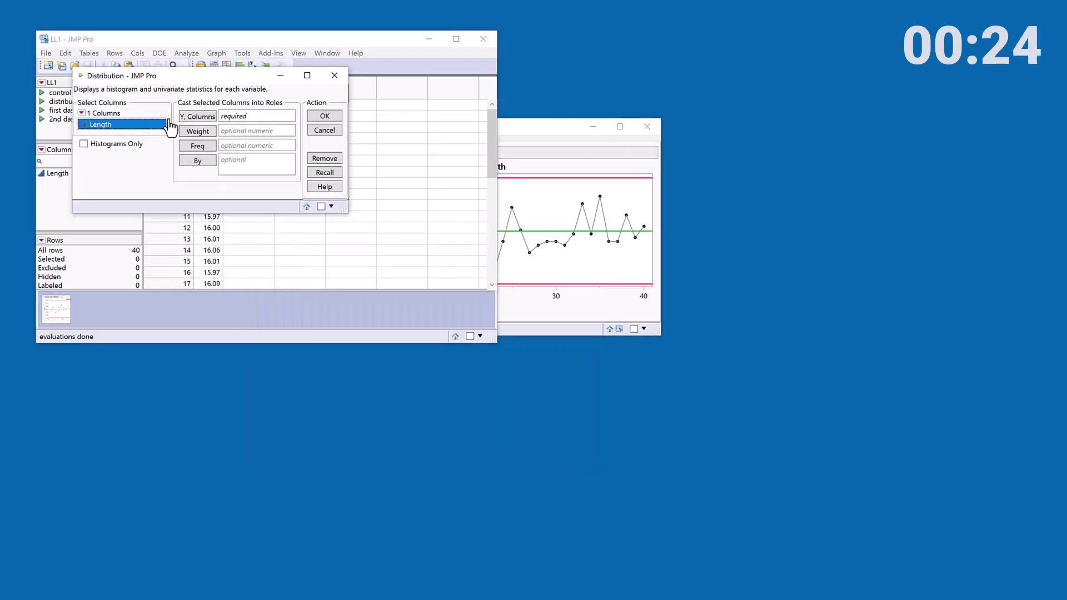
{"action": "left_click", "coordinate": [196, 116]}
{"action": "left_click", "coordinate": [328, 117]}
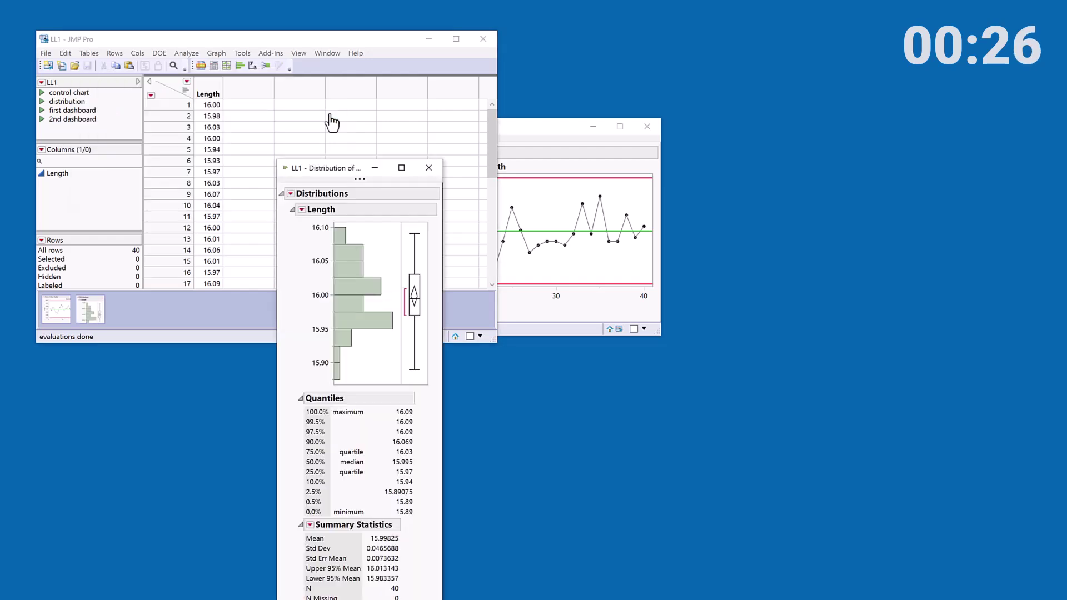
{"action": "left_click", "coordinate": [291, 194]}
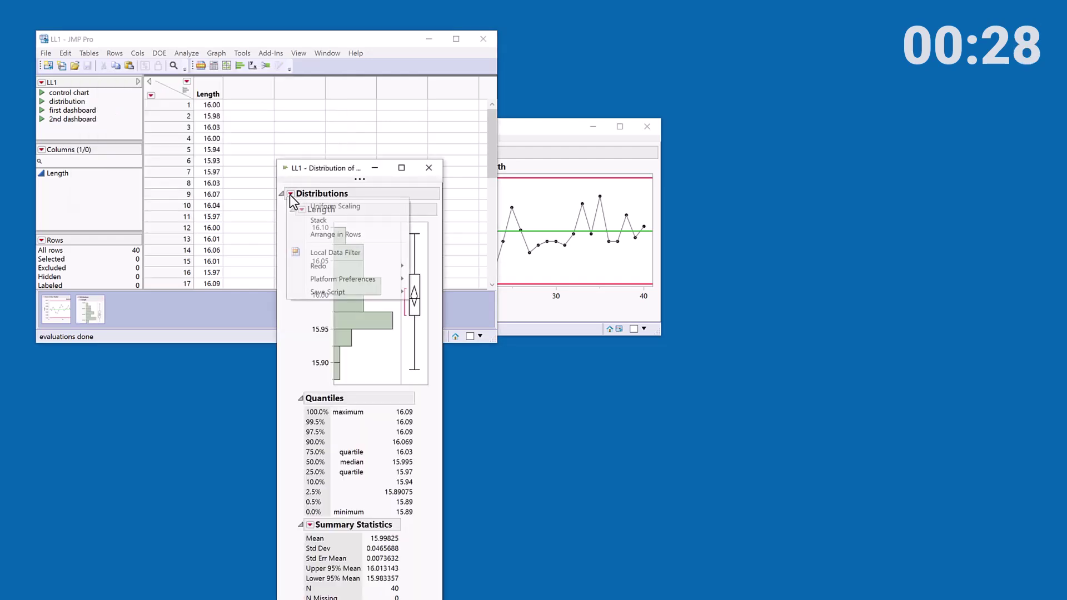
{"action": "left_click", "coordinate": [317, 220]}
{"action": "left_click_drag", "start_coordinate": [422, 167], "coordinate": [382, 358]}
Combine the control chart and distribution windows into the LL1 Dashboard
{"action": "left_click", "coordinate": [429, 39]}
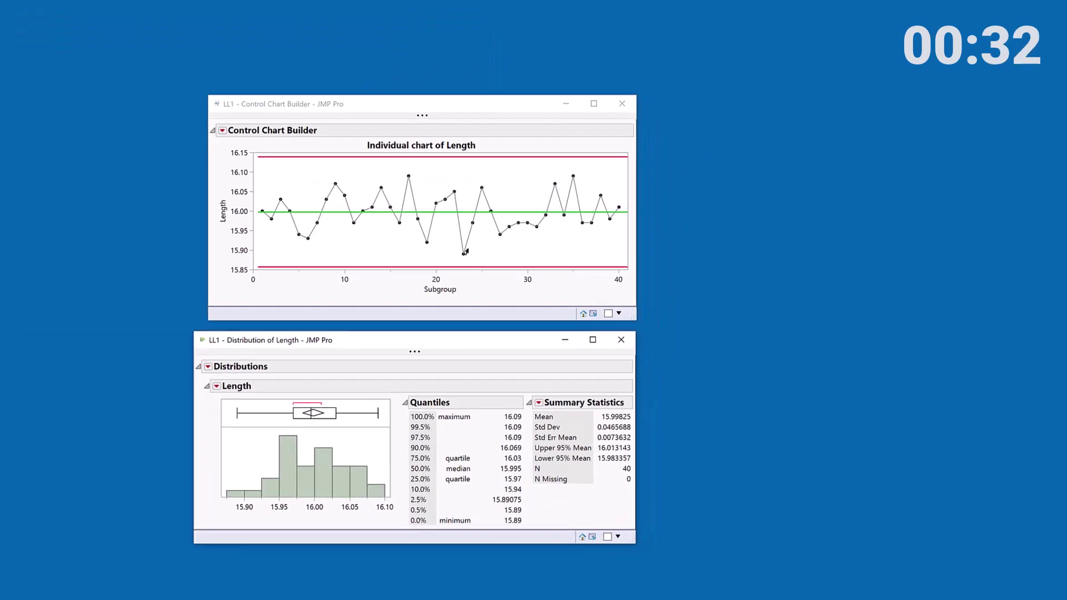
{"action": "left_click", "coordinate": [604, 310]}
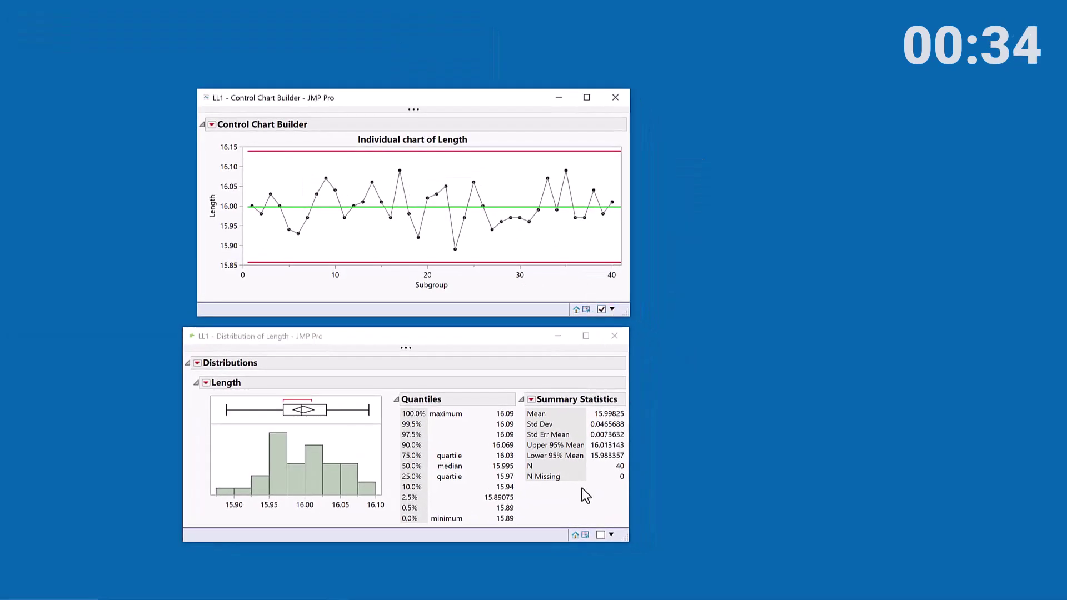
{"action": "left_click", "coordinate": [601, 535]}
{"action": "left_click", "coordinate": [610, 535]}
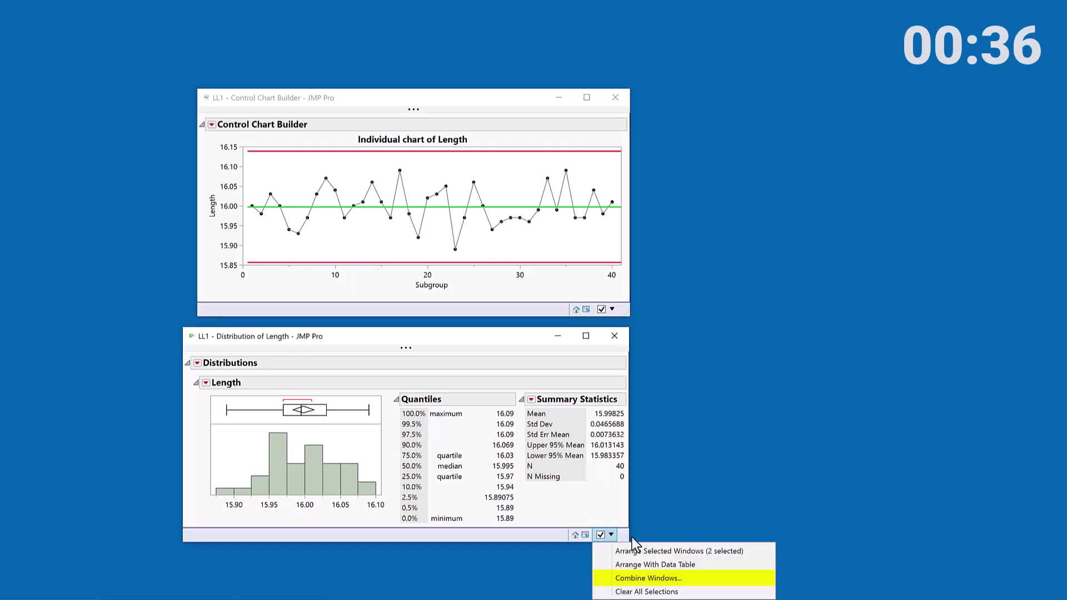
{"action": "left_click", "coordinate": [652, 578]}
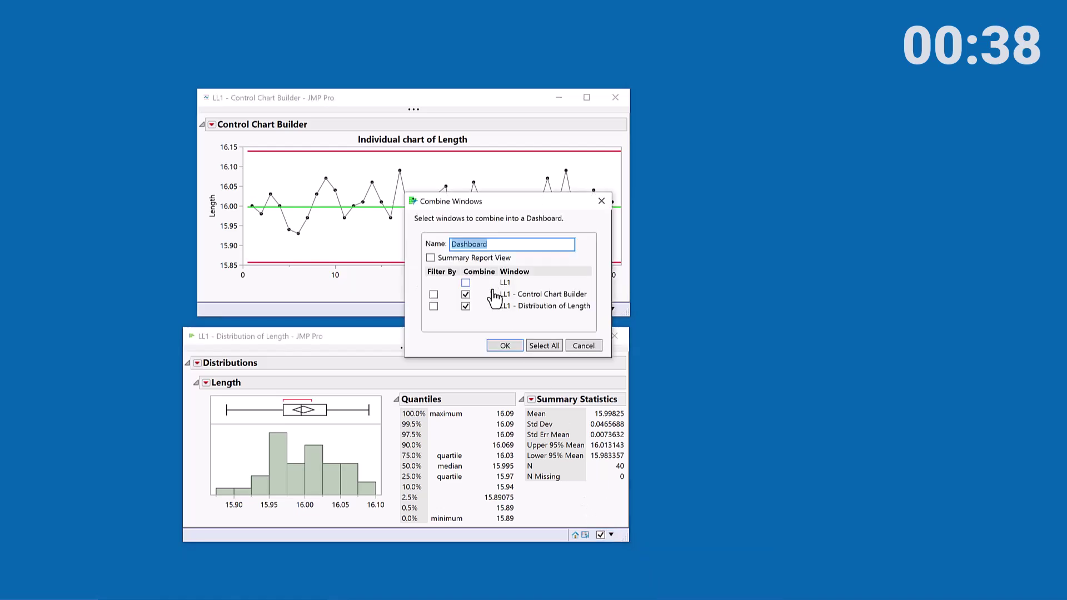
{"action": "left_click", "coordinate": [504, 343]}
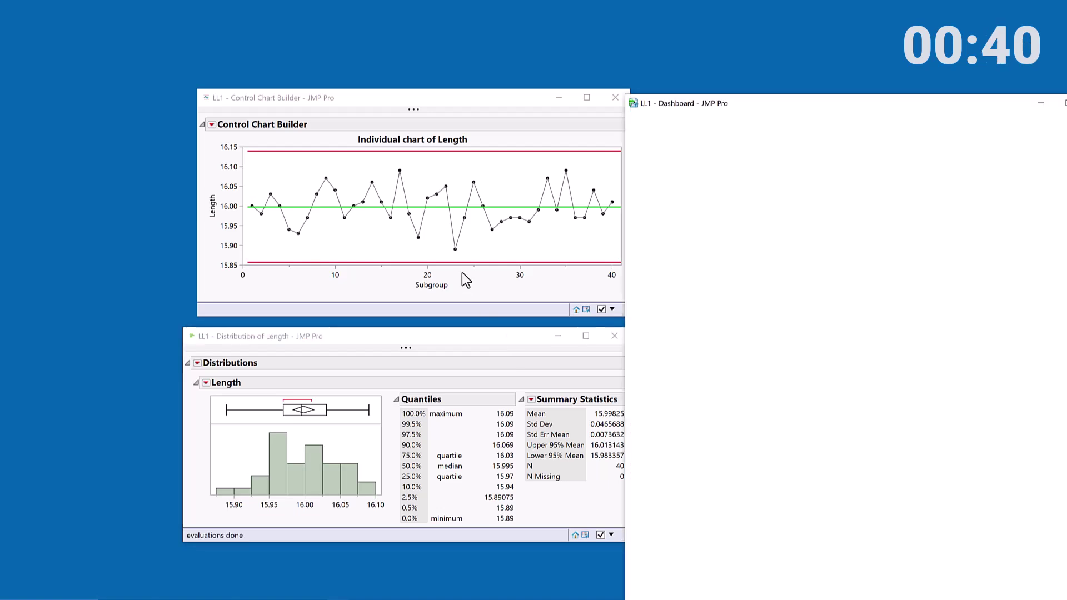
Make the dashboard's Length histogram taller and colour its bars blue
{"action": "left_click_drag", "start_coordinate": [812, 98], "coordinate": [323, 17]}
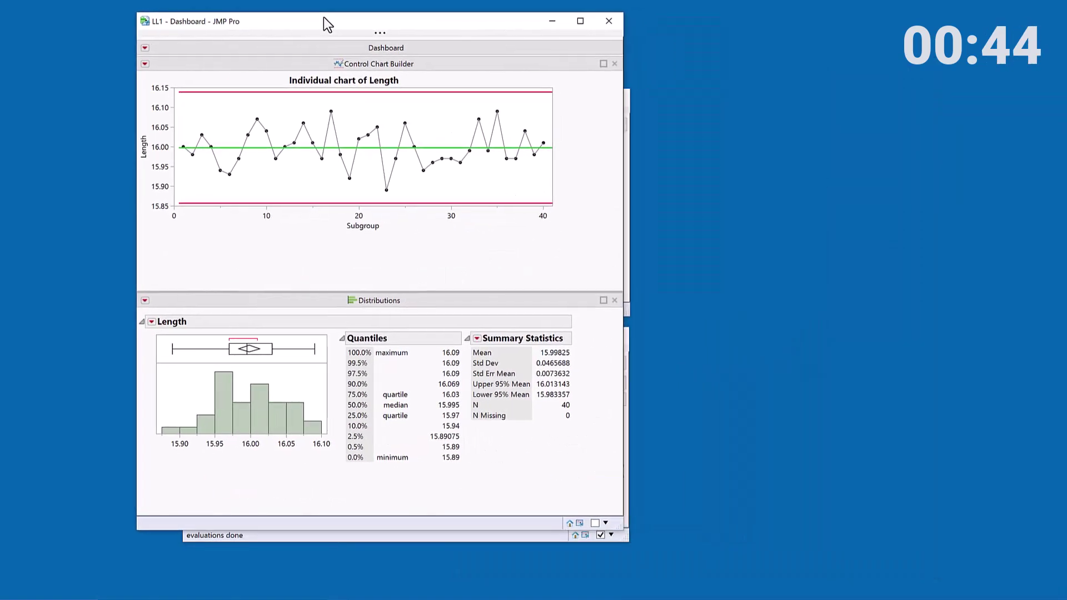
{"action": "left_click_drag", "start_coordinate": [244, 432], "coordinate": [246, 453]}
{"action": "right_click", "coordinate": [224, 415]}
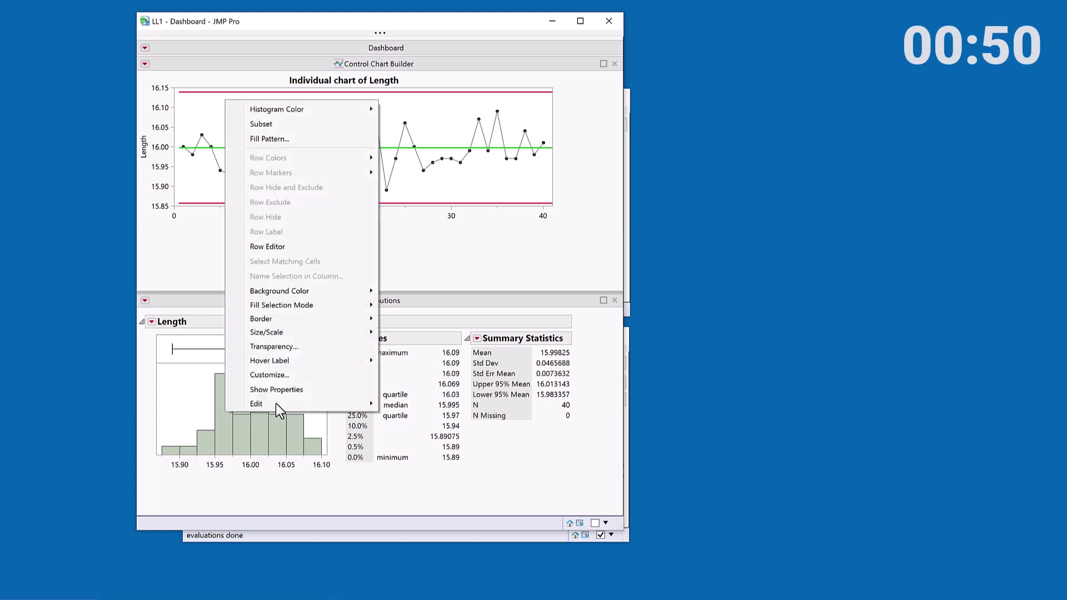
{"action": "mouse_move", "coordinate": [319, 115]}
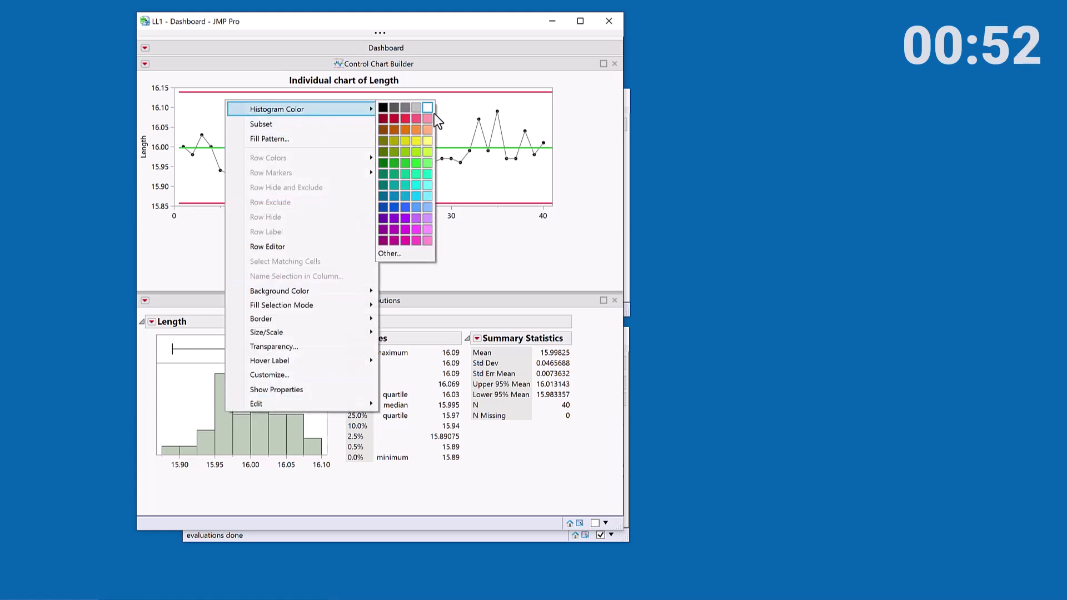
{"action": "left_click", "coordinate": [430, 213]}
Retitle the control chart panel 'control chart of length'
{"action": "left_click", "coordinate": [380, 80]}
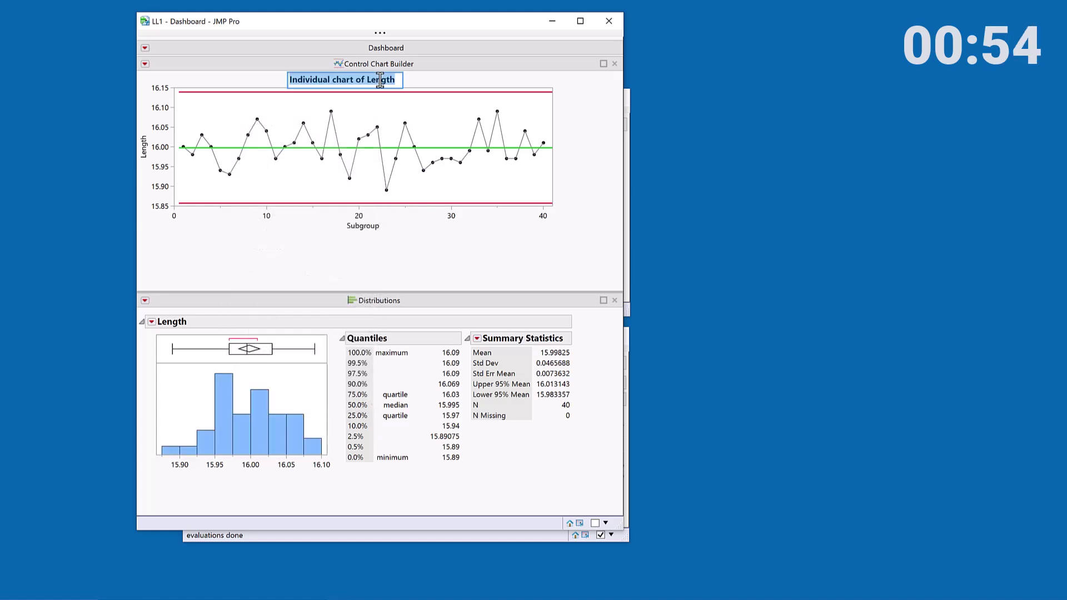
{"action": "key", "text": "BackSpace"}
{"action": "double_click", "coordinate": [403, 63]}
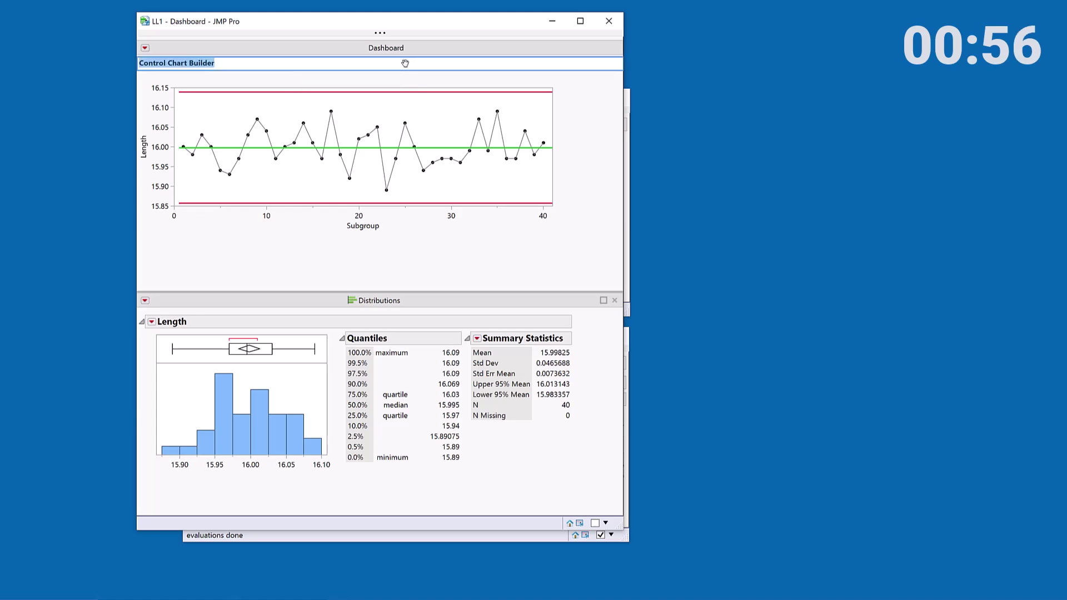
{"action": "type", "text": "contr"}
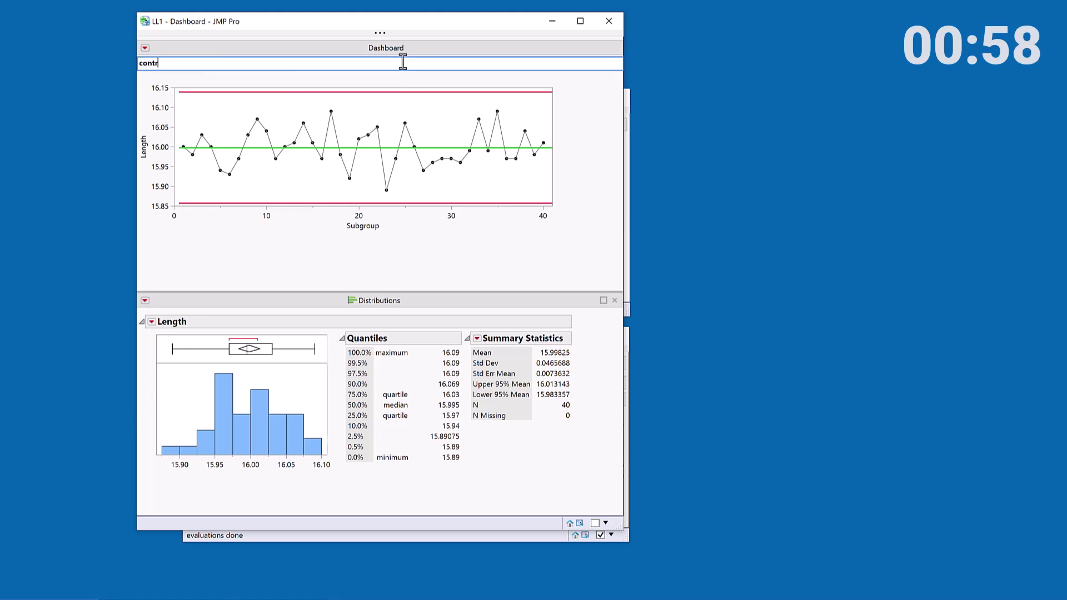
{"action": "type", "text": "ol chart "}
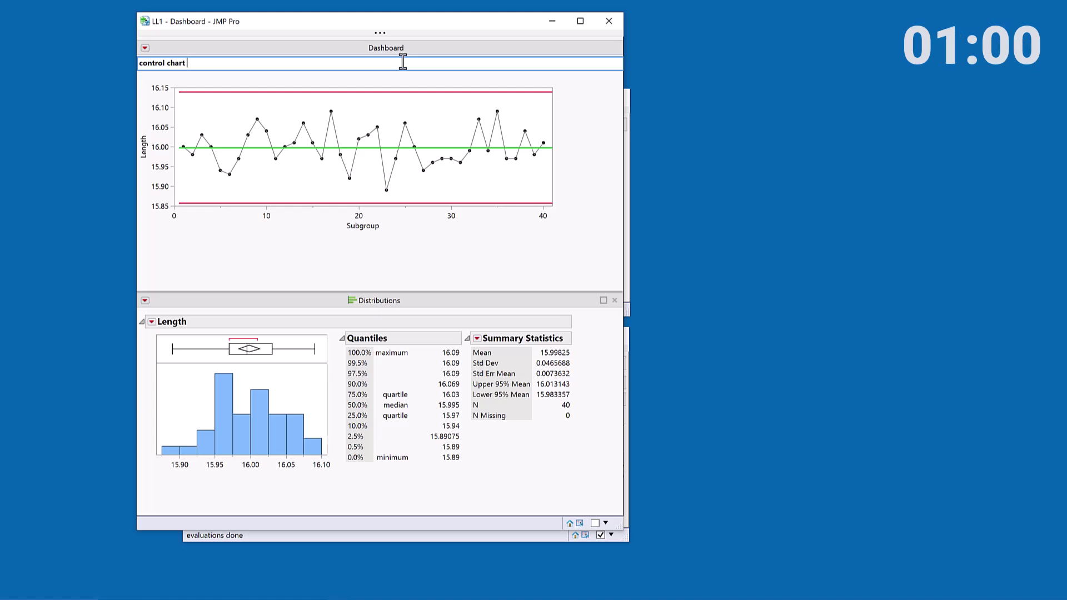
{"action": "type", "text": "of length"}
{"action": "key", "text": "Return"}
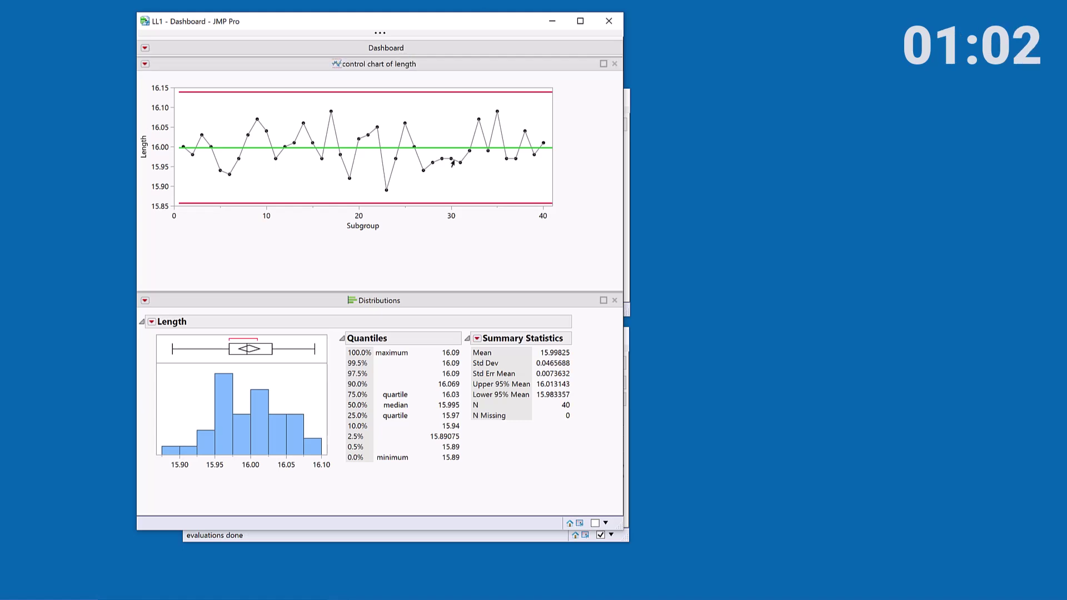
Resize the dashboard so the widened chart sits above the full histogram, quantiles and statistics
{"action": "left_click_drag", "start_coordinate": [427, 289], "coordinate": [429, 224]}
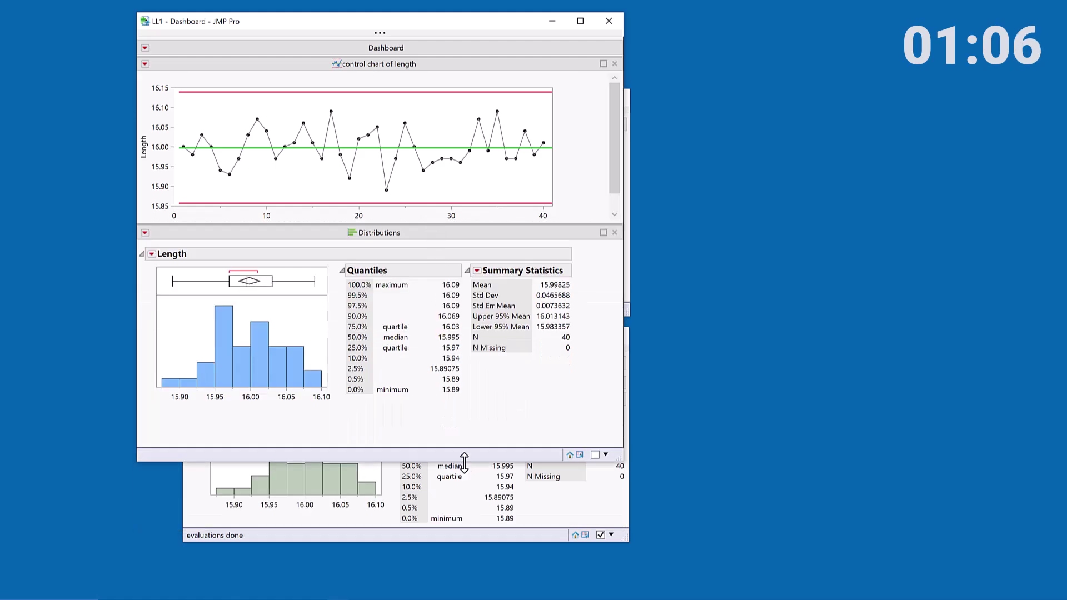
{"action": "left_click_drag", "start_coordinate": [465, 461], "coordinate": [366, 302]}
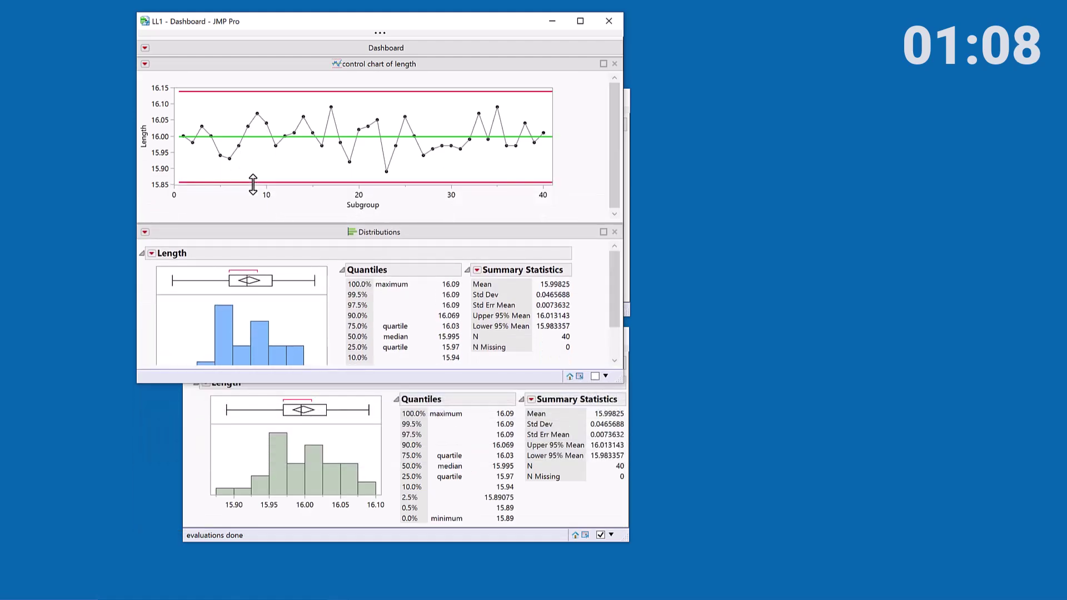
{"action": "left_click_drag", "start_coordinate": [620, 380], "coordinate": [620, 435]}
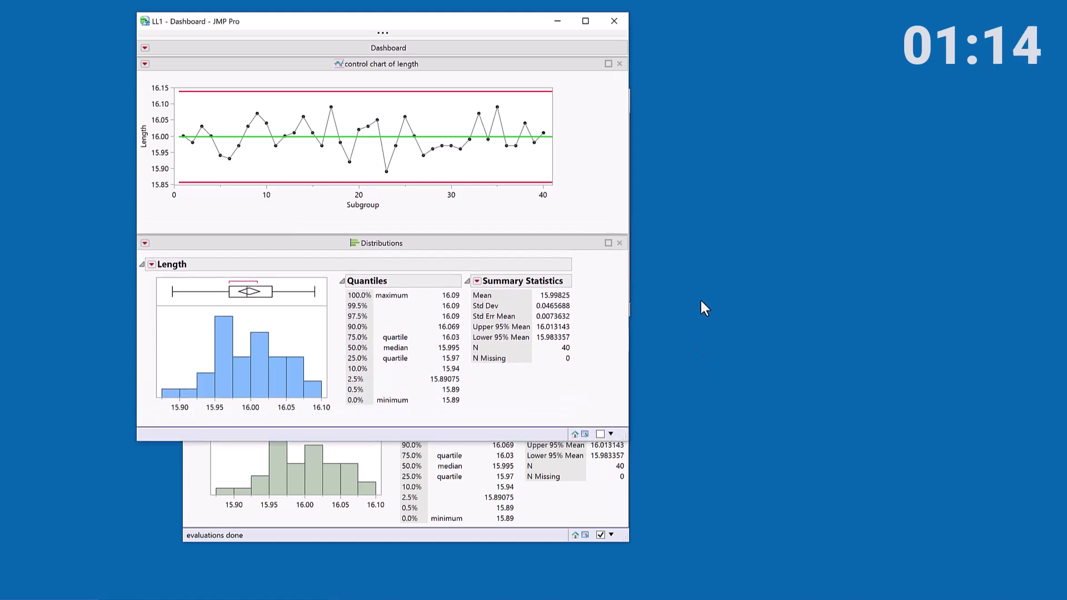
{"action": "left_click_drag", "start_coordinate": [553, 155], "coordinate": [571, 159]}
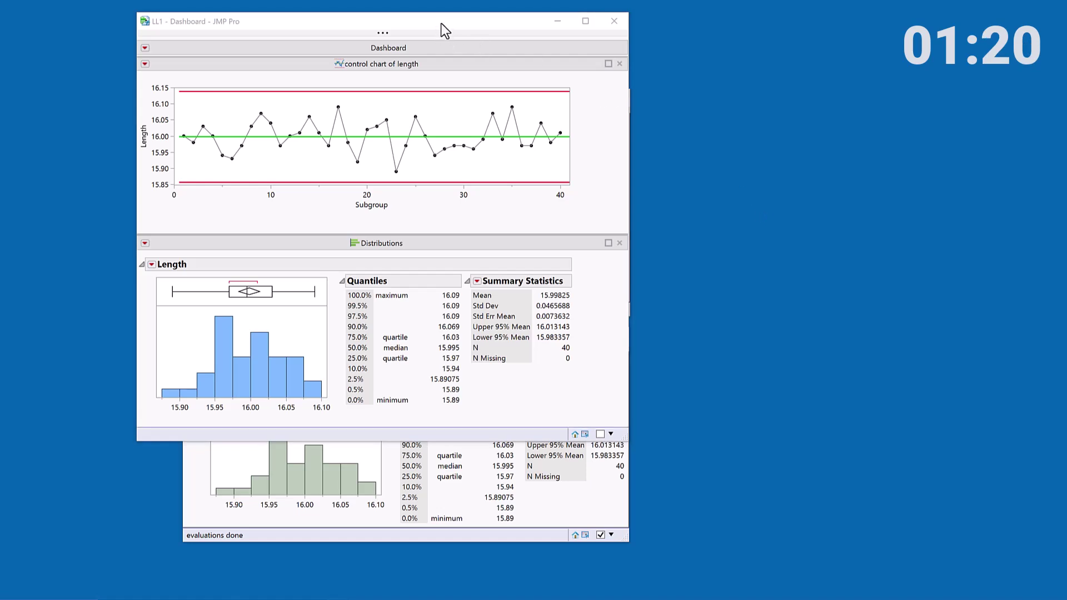
{"action": "left_click_drag", "start_coordinate": [443, 22], "coordinate": [471, 15]}
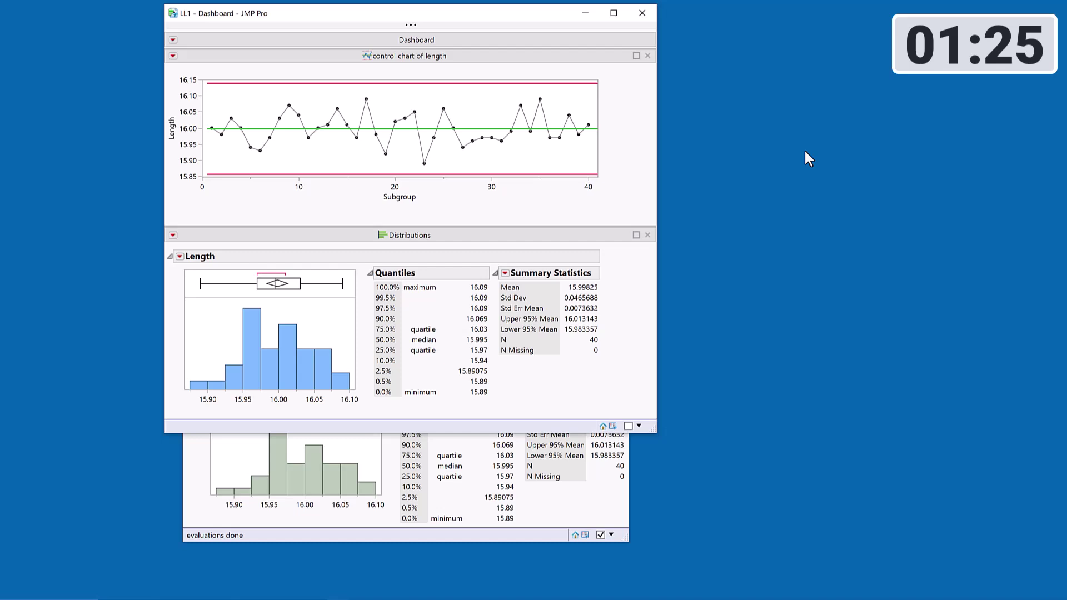
Close the first dashboard and relaunch the Length distribution with Histograms Only
{"action": "left_click", "coordinate": [642, 13]}
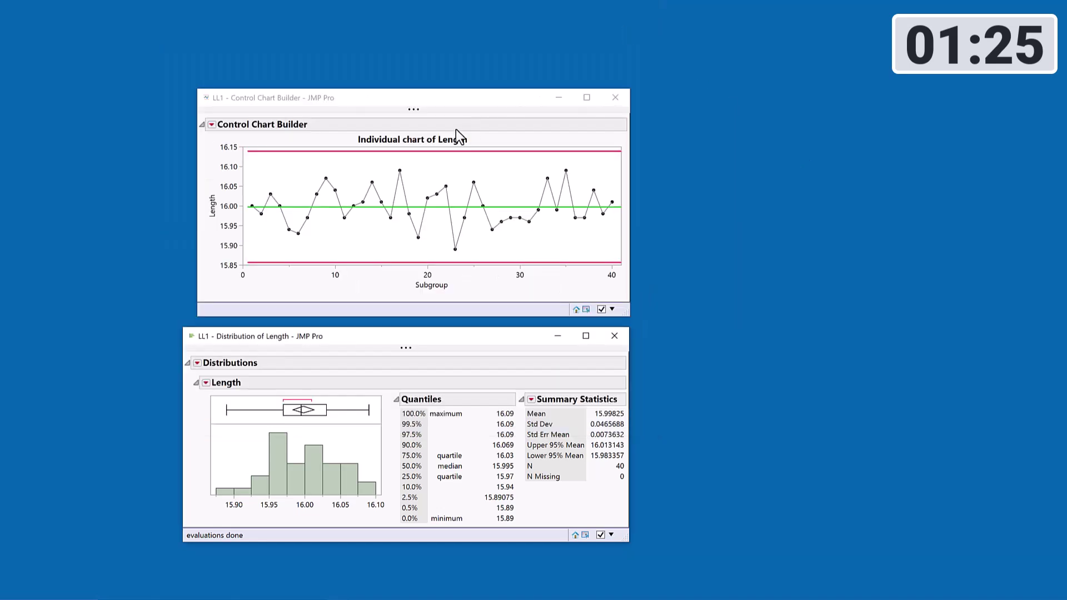
{"action": "left_click", "coordinate": [198, 364]}
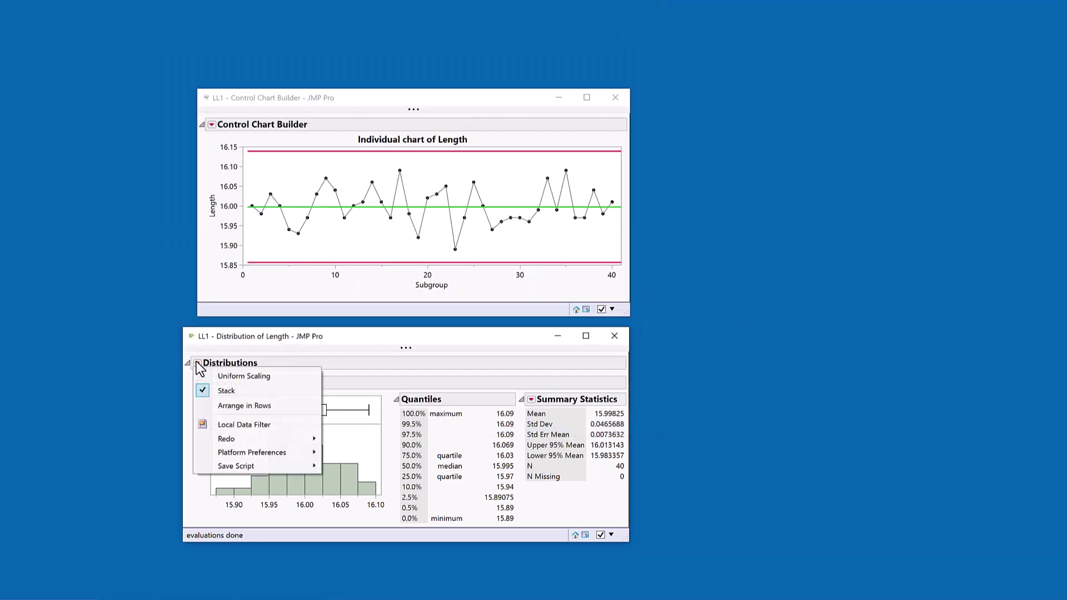
{"action": "mouse_move", "coordinate": [250, 441]}
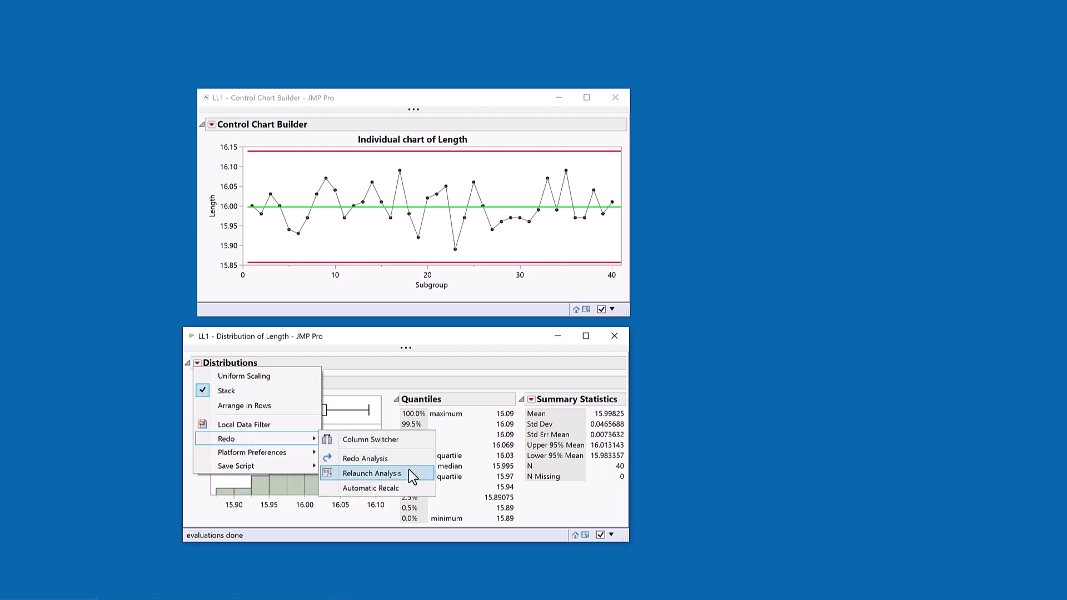
{"action": "left_click", "coordinate": [409, 469]}
{"action": "left_click", "coordinate": [250, 426]}
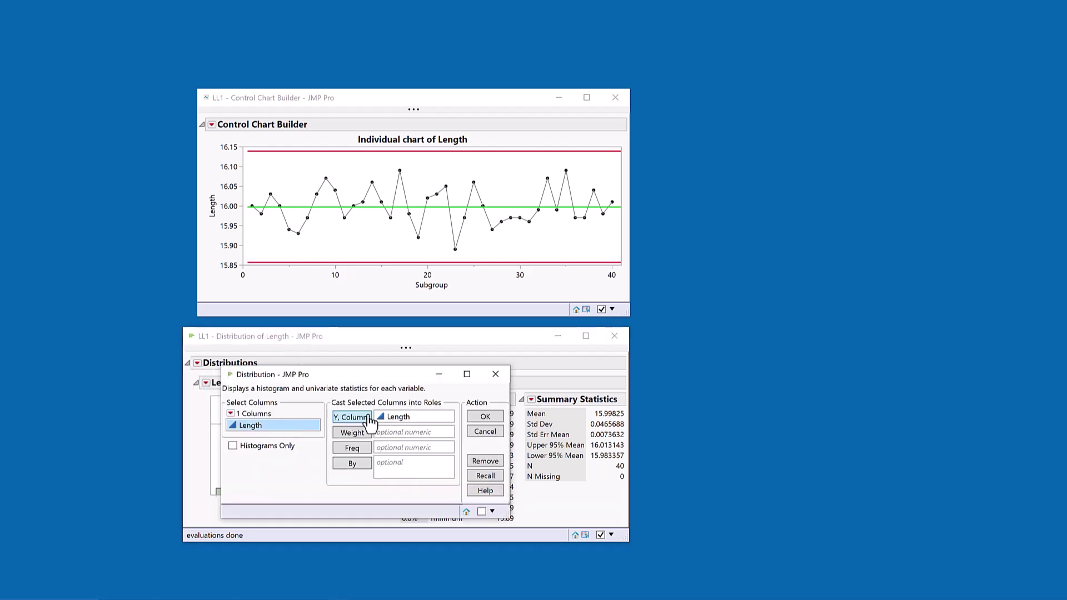
{"action": "left_click", "coordinate": [352, 417]}
{"action": "left_click", "coordinate": [287, 451]}
{"action": "left_click", "coordinate": [478, 421]}
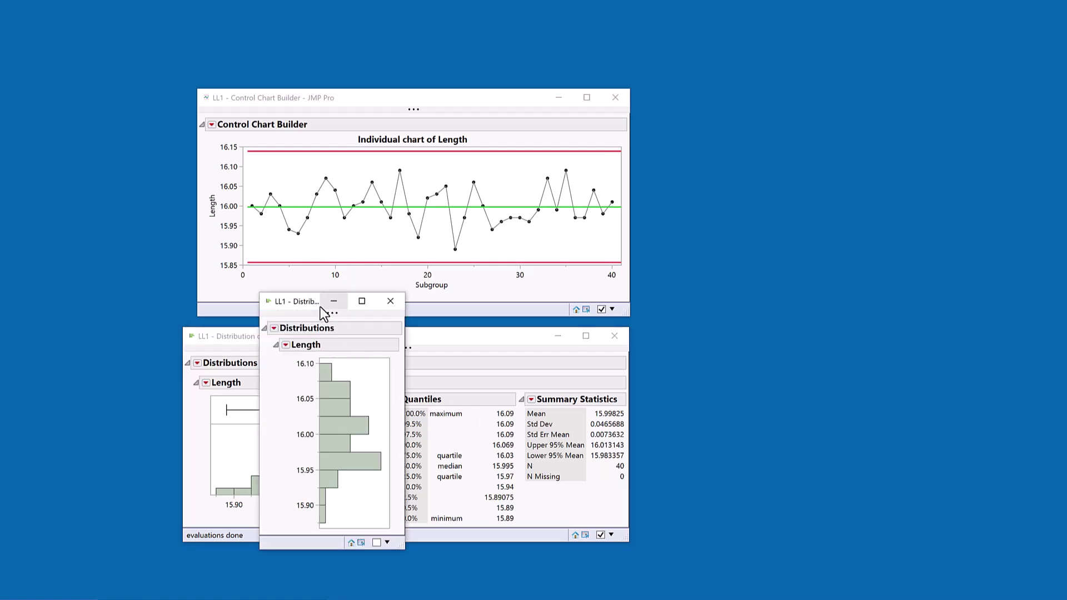
Close the original distribution report and mark the histogram and control chart windows for combining
{"action": "left_click_drag", "start_coordinate": [321, 307], "coordinate": [319, 293]}
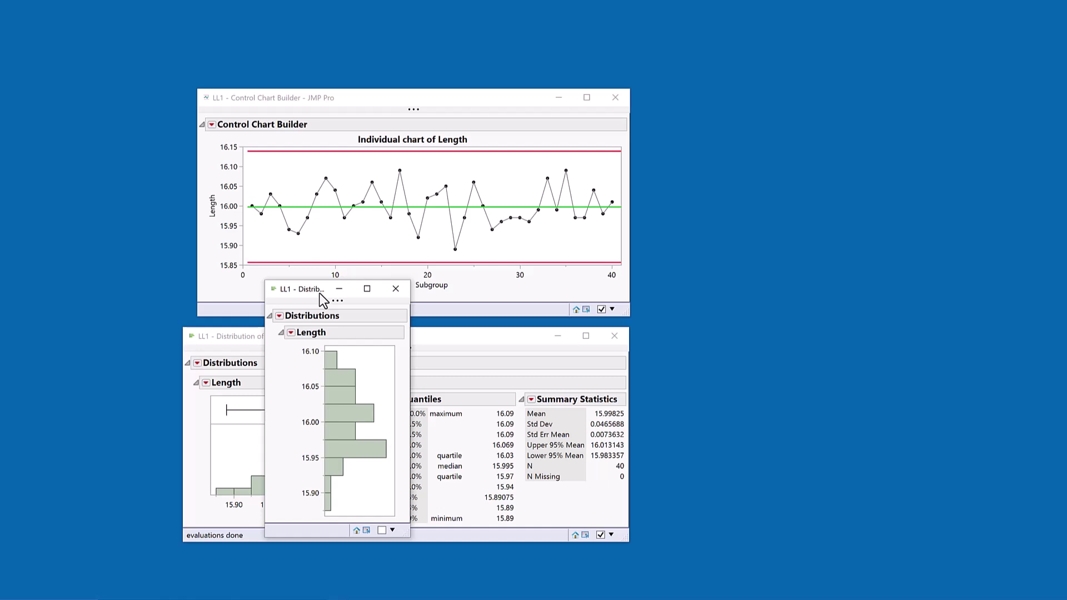
{"action": "left_click_drag", "start_coordinate": [319, 293], "coordinate": [142, 92]}
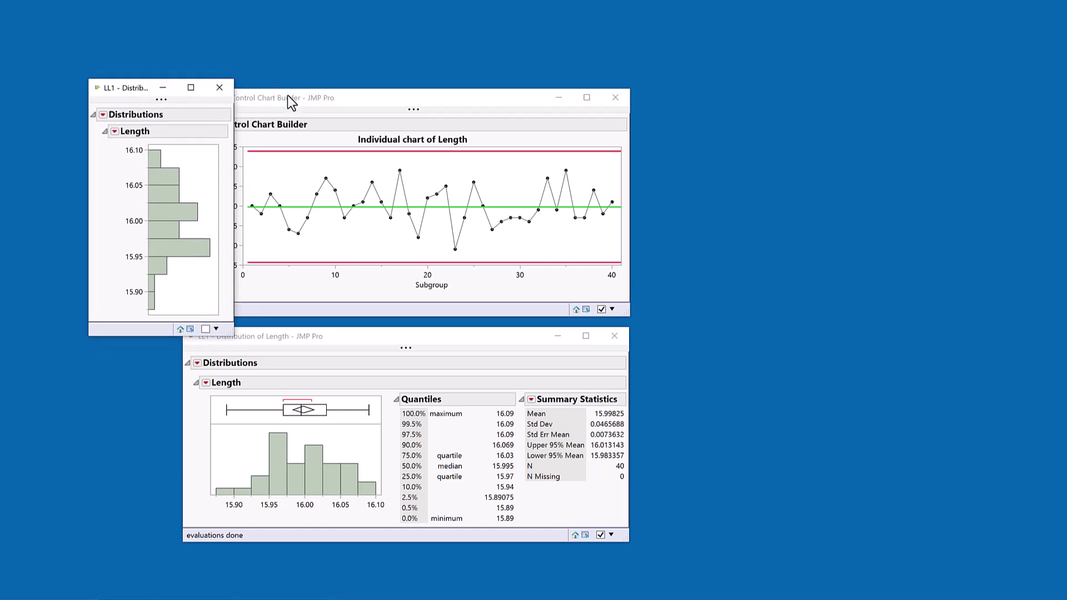
{"action": "left_click_drag", "start_coordinate": [287, 95], "coordinate": [346, 91]}
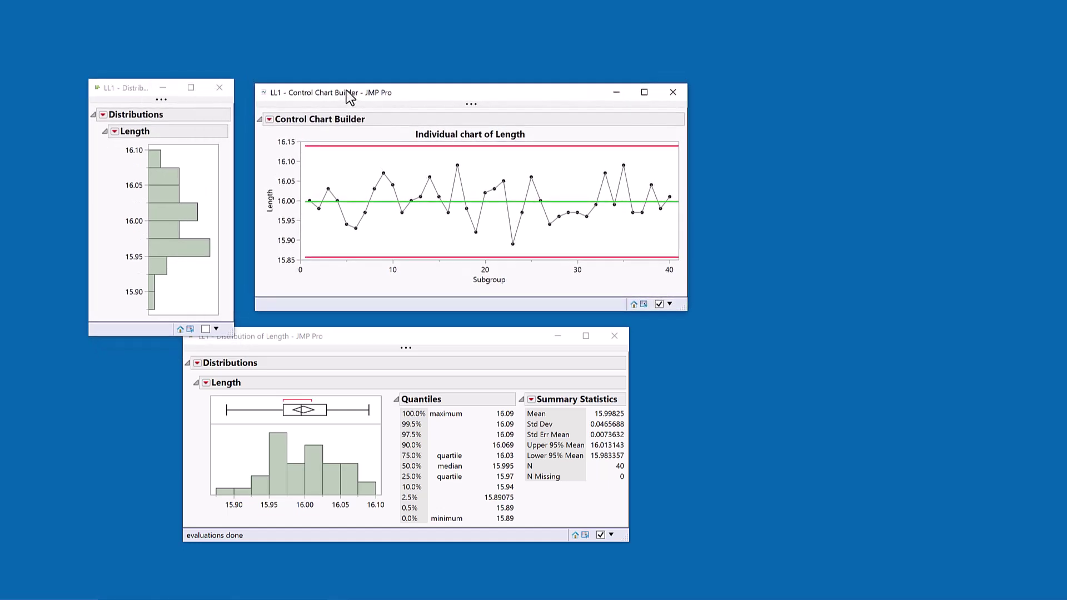
{"action": "left_click", "coordinate": [617, 337]}
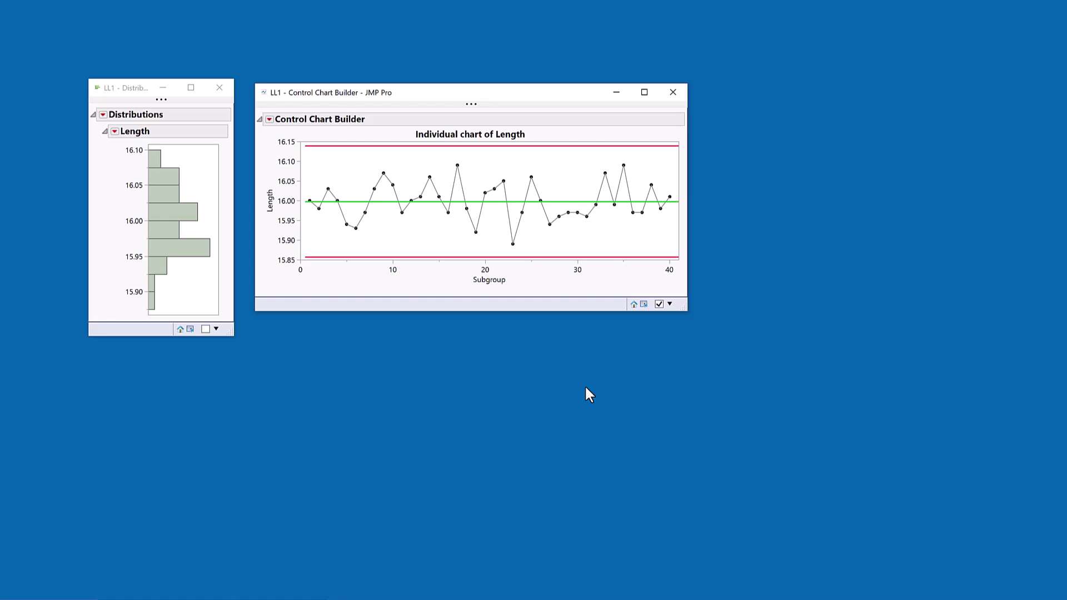
{"action": "left_click", "coordinate": [205, 329]}
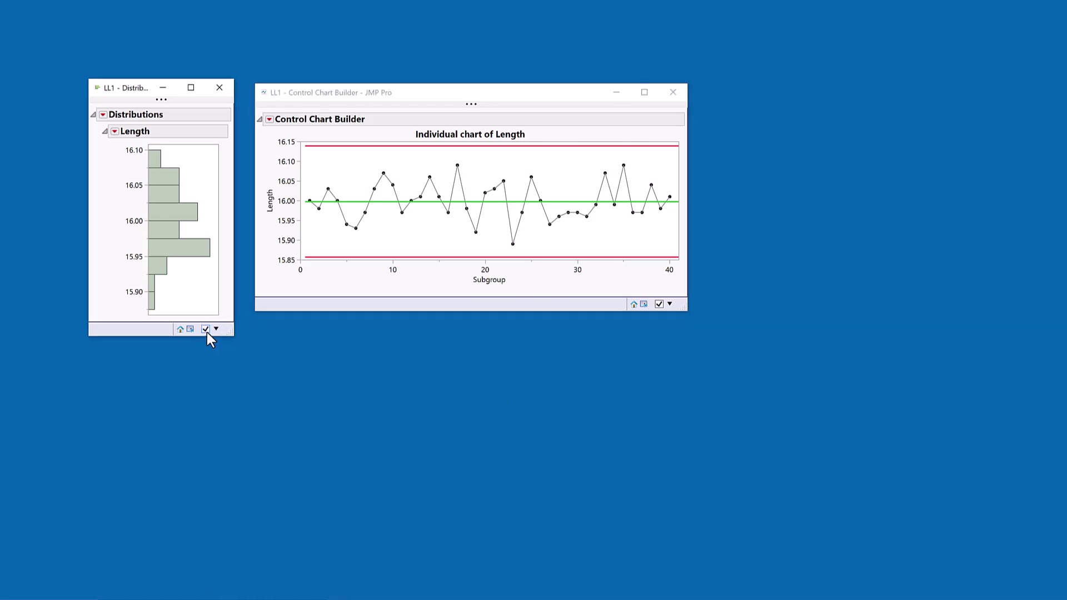
{"action": "left_click", "coordinate": [670, 306]}
Combine the histogram and Individual chart into a new LL1 Dashboard and close the standalone chart
{"action": "left_click", "coordinate": [695, 344]}
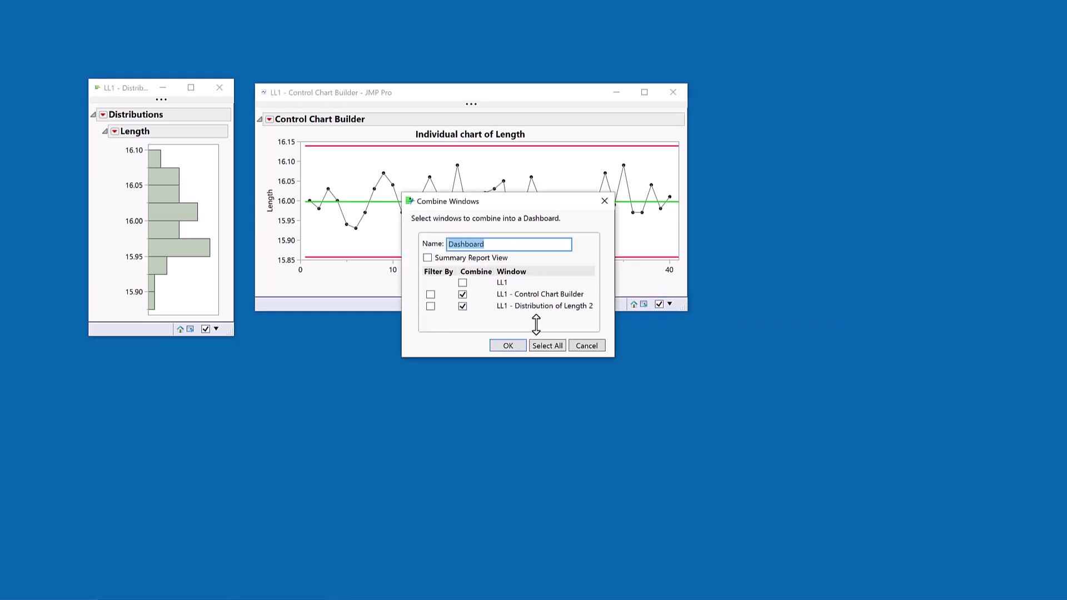
{"action": "left_click", "coordinate": [507, 347]}
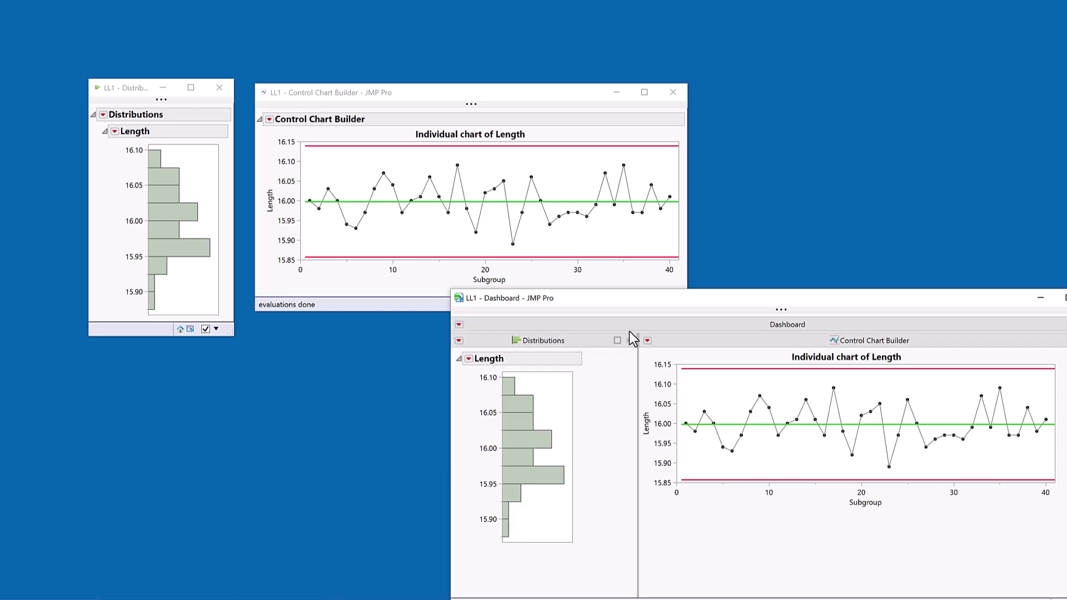
{"action": "left_click_drag", "start_coordinate": [702, 304], "coordinate": [437, 223]}
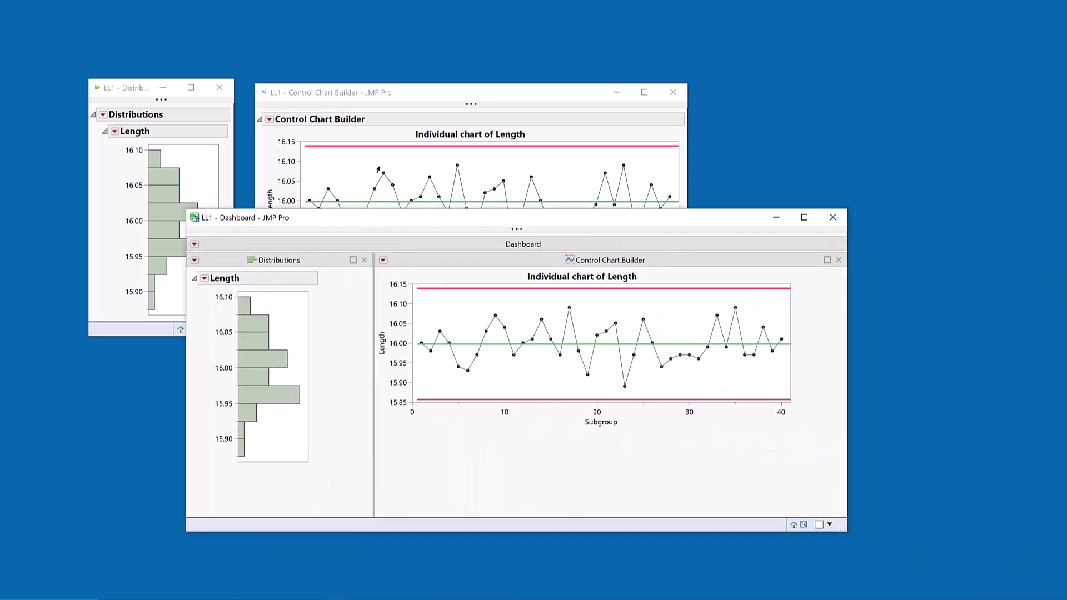
{"action": "left_click", "coordinate": [673, 93]}
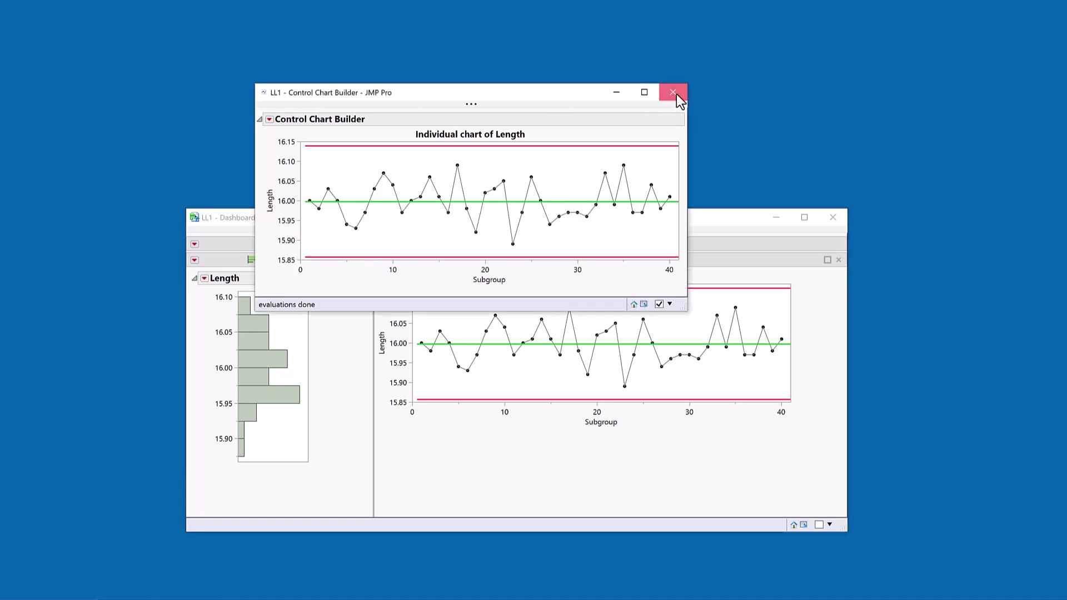
{"action": "left_click_drag", "start_coordinate": [578, 217], "coordinate": [518, 114]}
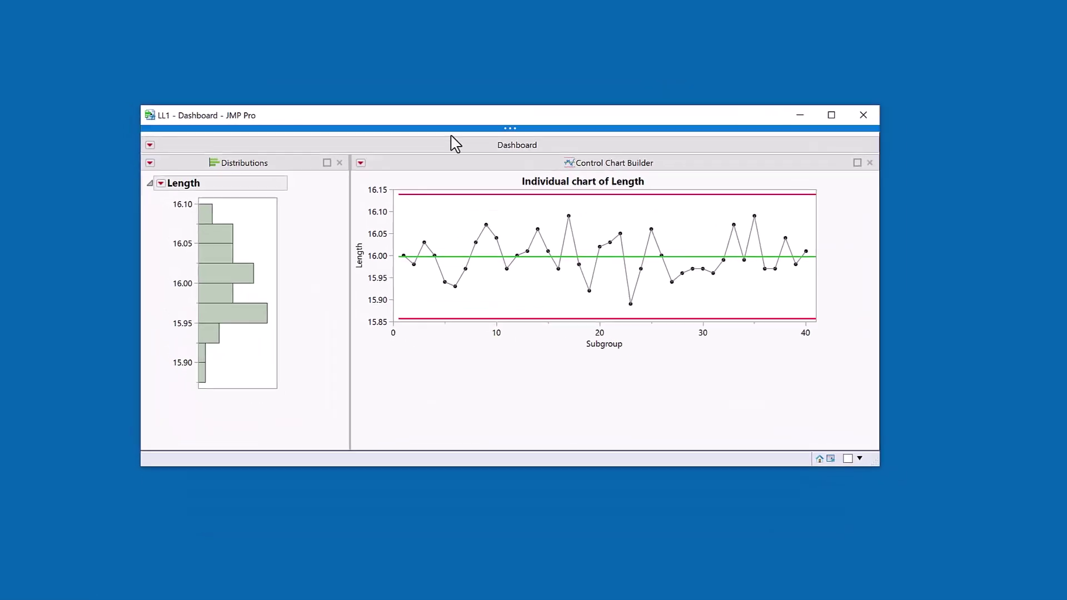
Colour the histogram bars light blue, heighten the control chart and shorten the histogram frame
{"action": "right_click", "coordinate": [186, 204]}
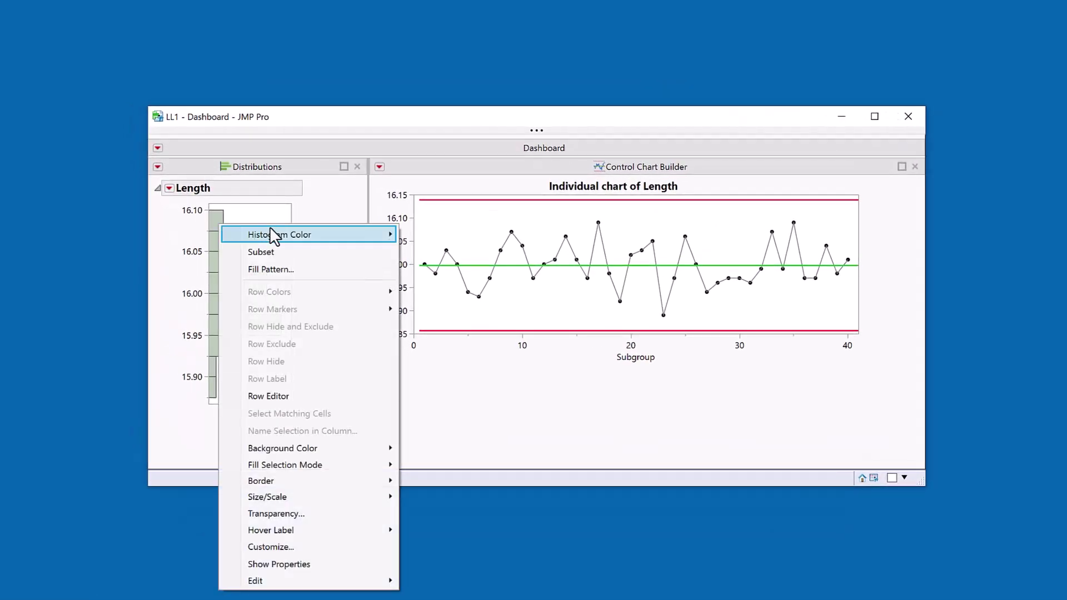
{"action": "mouse_move", "coordinate": [272, 235]}
{"action": "left_click", "coordinate": [462, 352]}
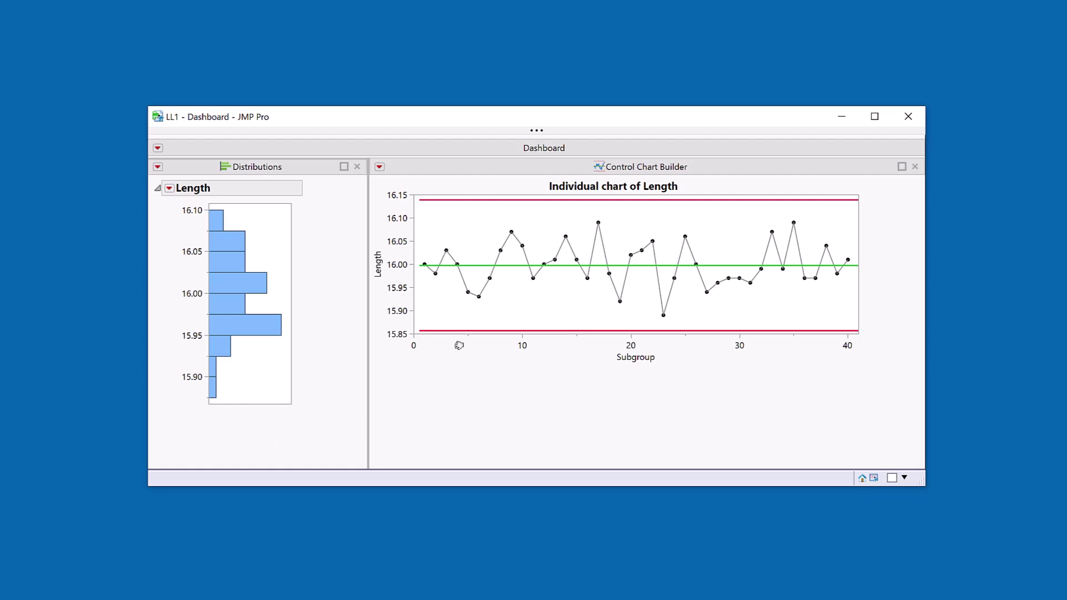
{"action": "left_click_drag", "start_coordinate": [478, 334], "coordinate": [478, 380]}
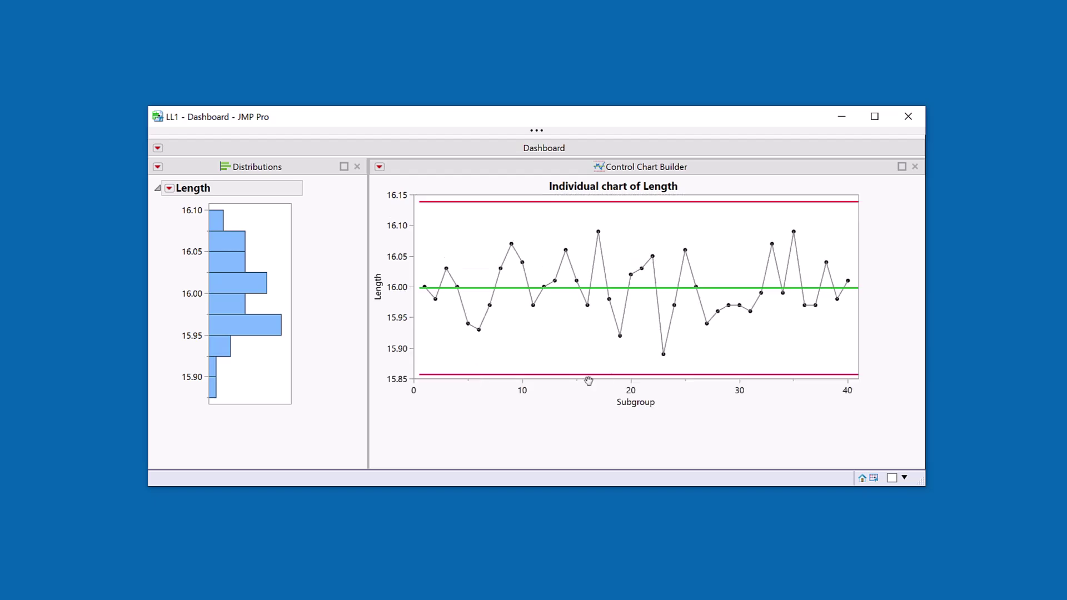
{"action": "left_click_drag", "start_coordinate": [278, 402], "coordinate": [285, 379]}
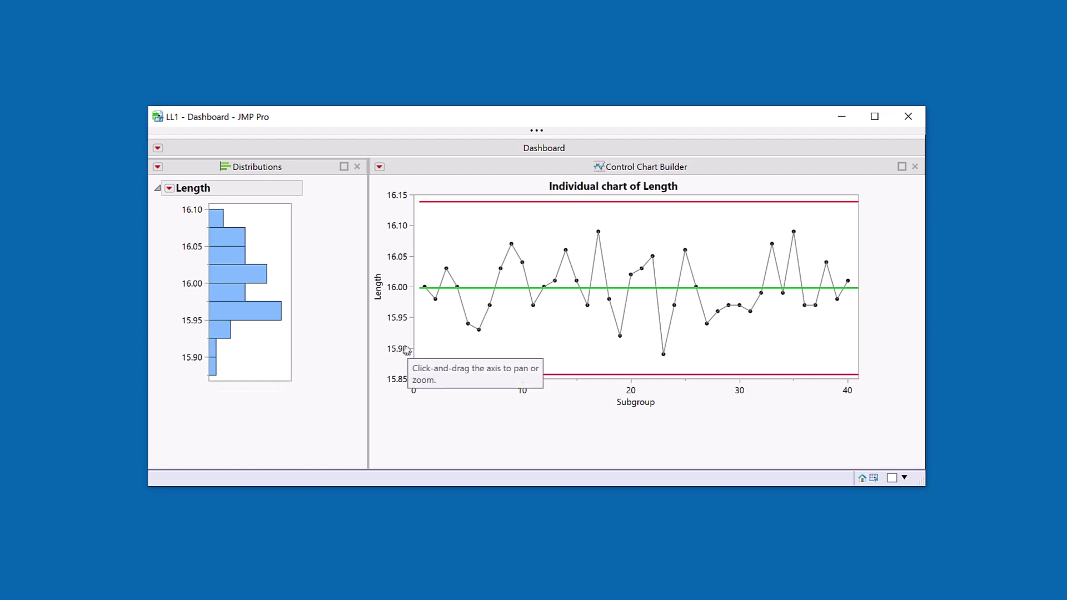
Rescale the histogram Length axis to 15.85–16.10 and minimize the LL1 data table
{"action": "left_click_drag", "start_coordinate": [203, 367], "coordinate": [202, 361]}
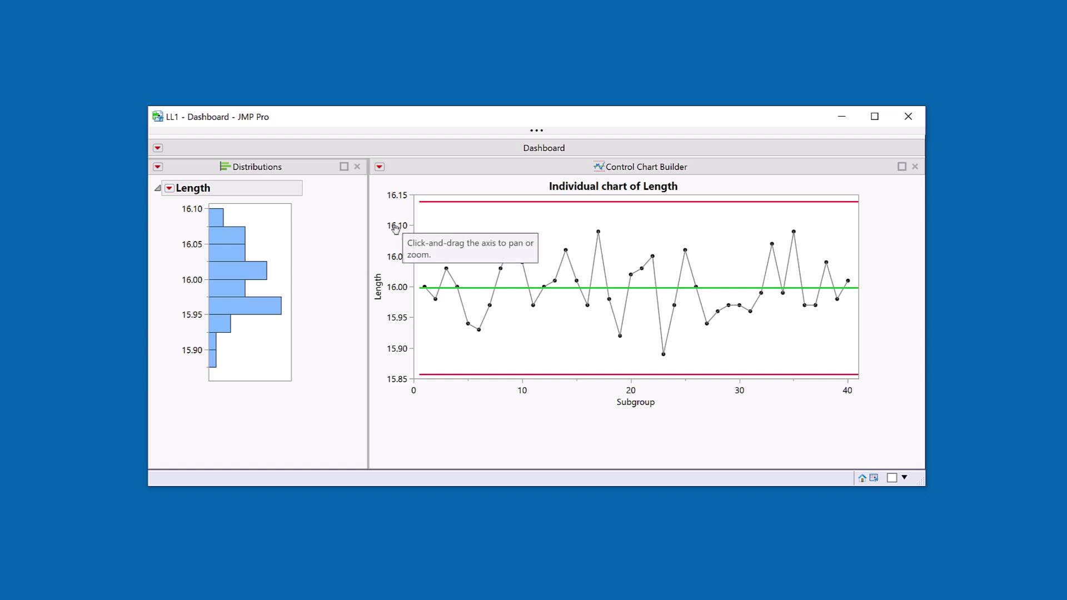
{"action": "left_click_drag", "start_coordinate": [203, 222], "coordinate": [204, 243]}
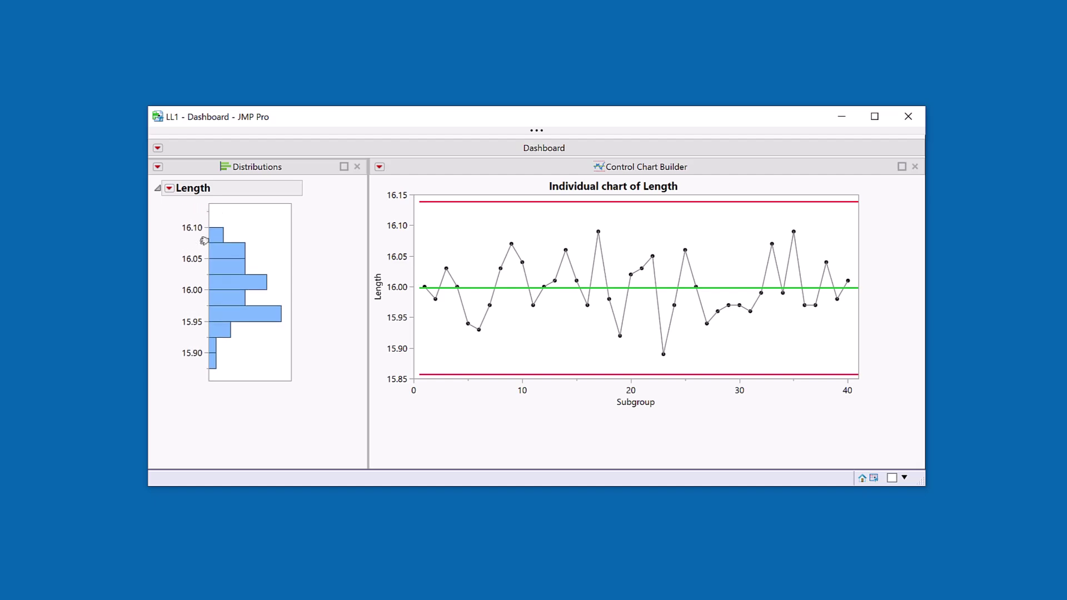
{"action": "mouse_move", "coordinate": [398, 599]}
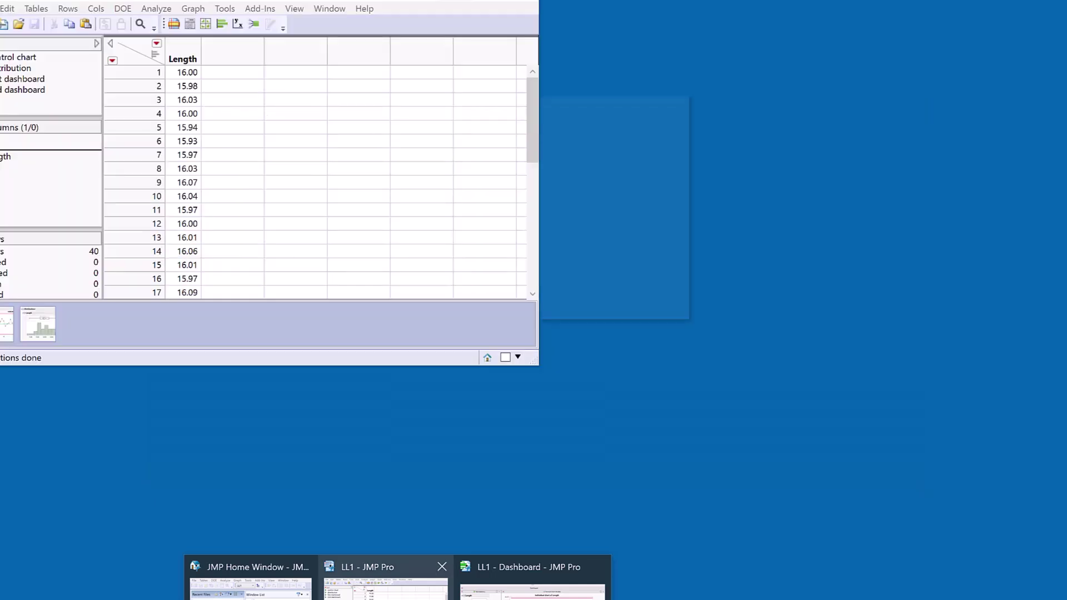
{"action": "left_click", "coordinate": [345, 579]}
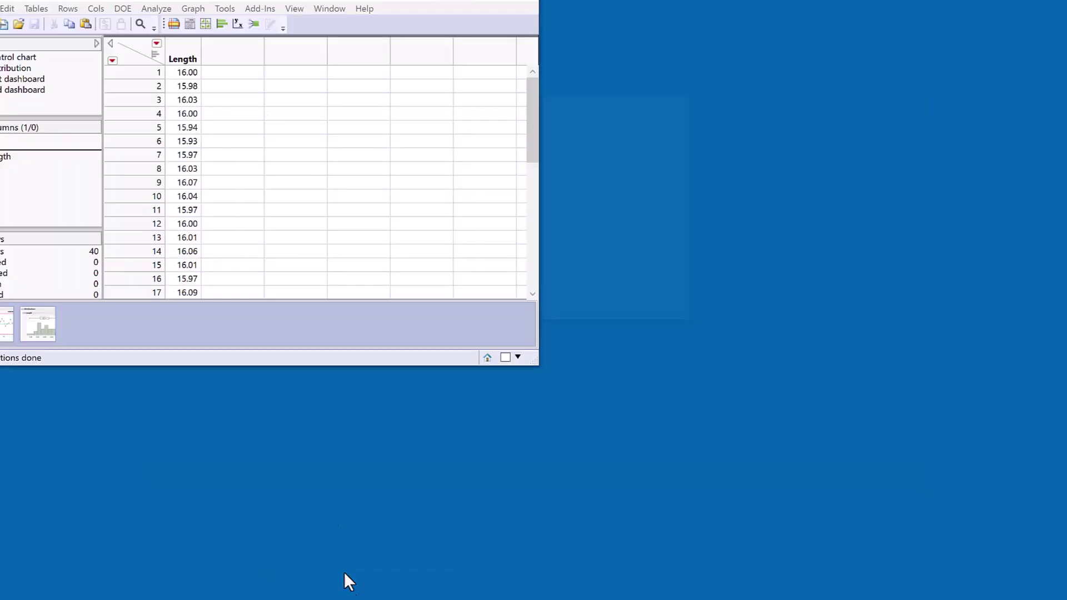
{"action": "left_click_drag", "start_coordinate": [279, 7], "coordinate": [455, 365]}
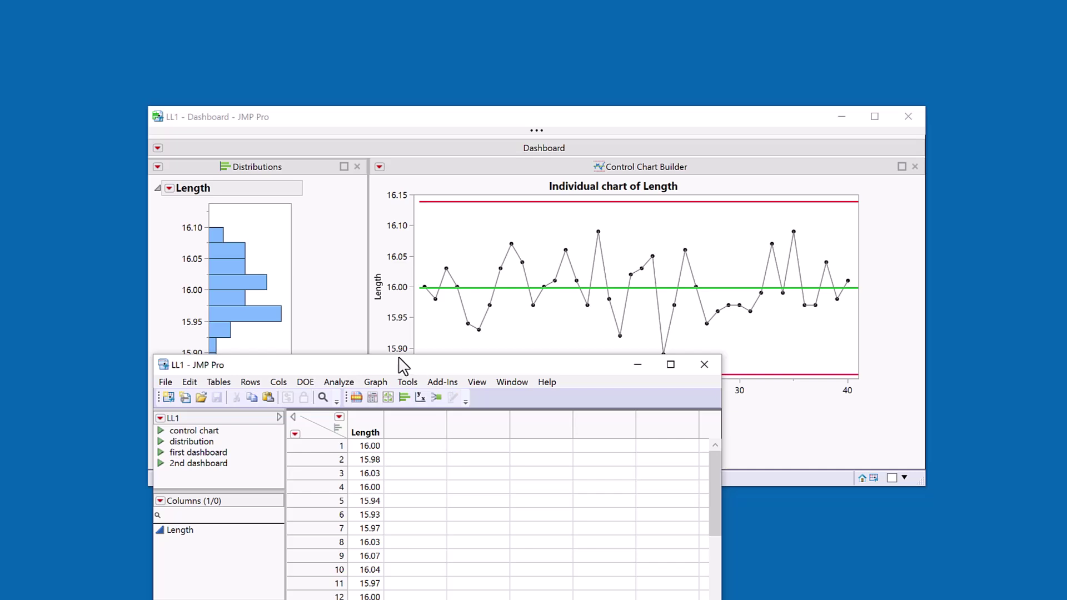
{"action": "left_click_drag", "start_coordinate": [275, 366], "coordinate": [287, 417]}
{"action": "left_click_drag", "start_coordinate": [201, 363], "coordinate": [201, 355]}
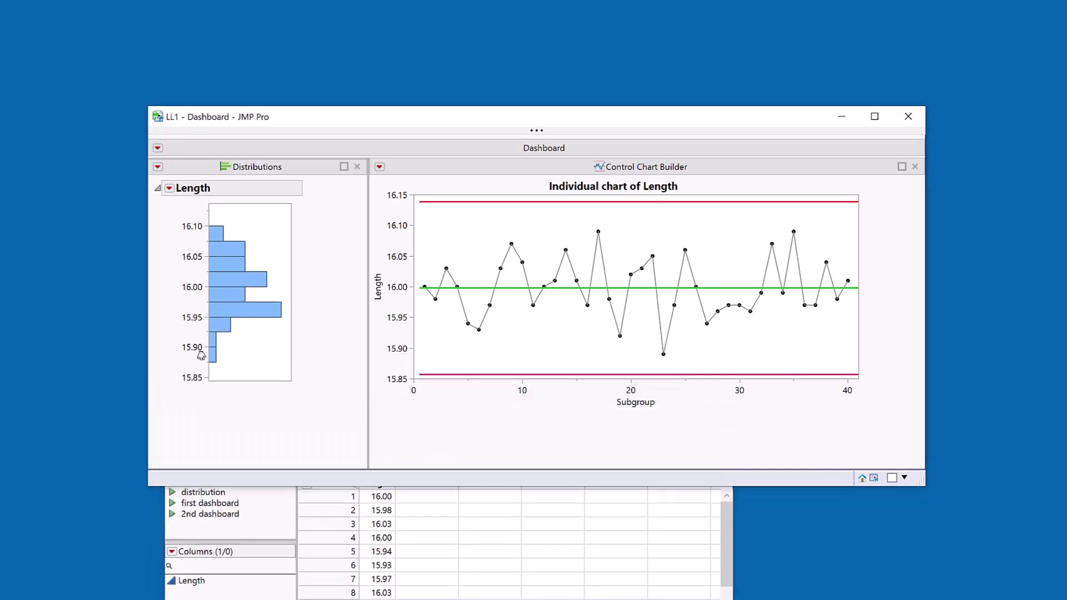
{"action": "left_click", "coordinate": [289, 591]}
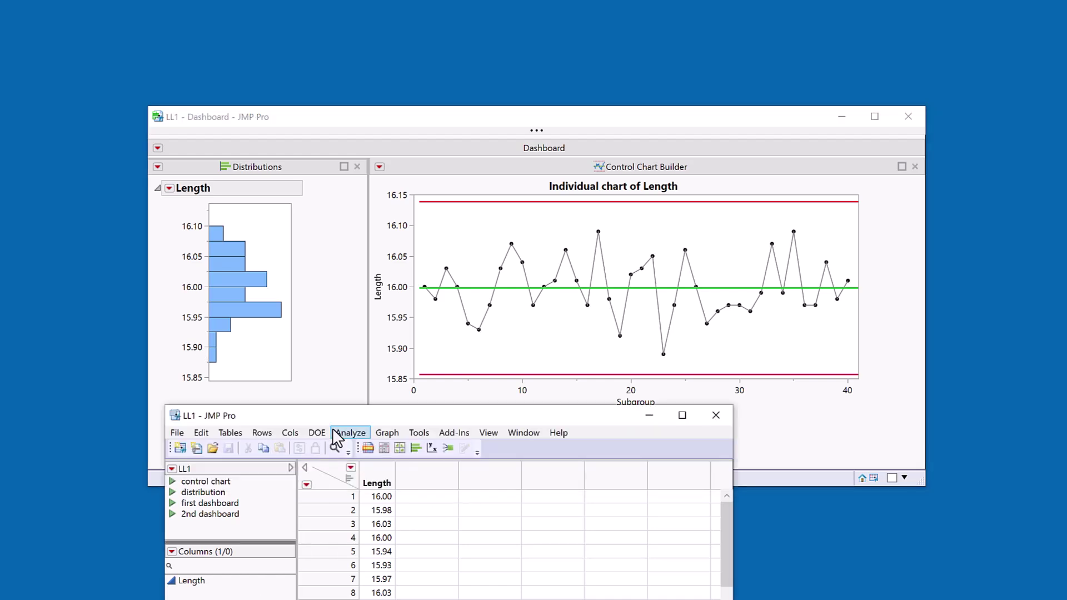
{"action": "left_click_drag", "start_coordinate": [339, 414], "coordinate": [361, 301]}
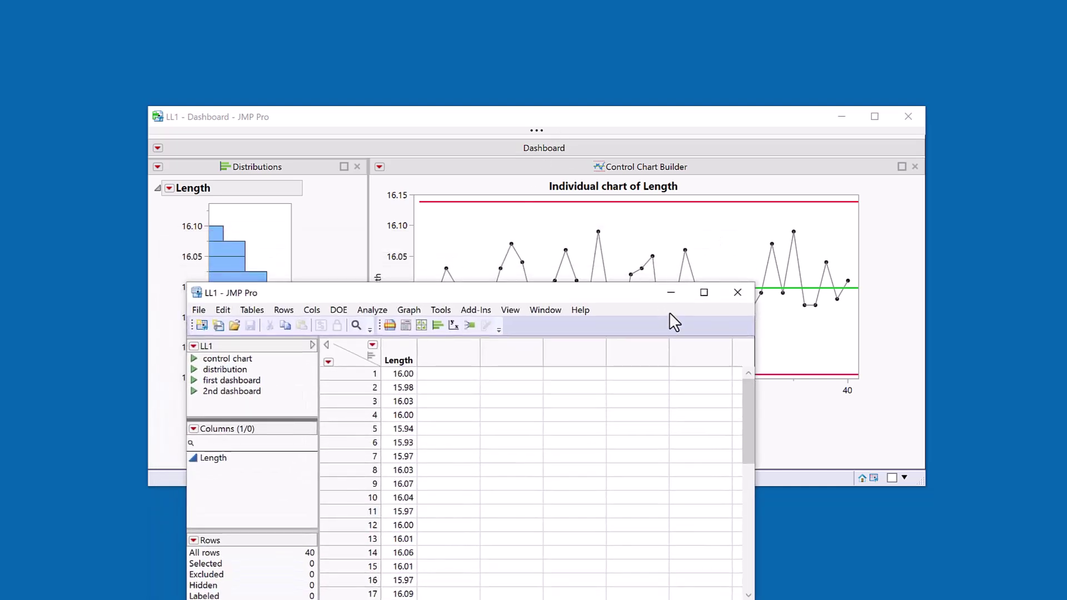
{"action": "left_click", "coordinate": [671, 293]}
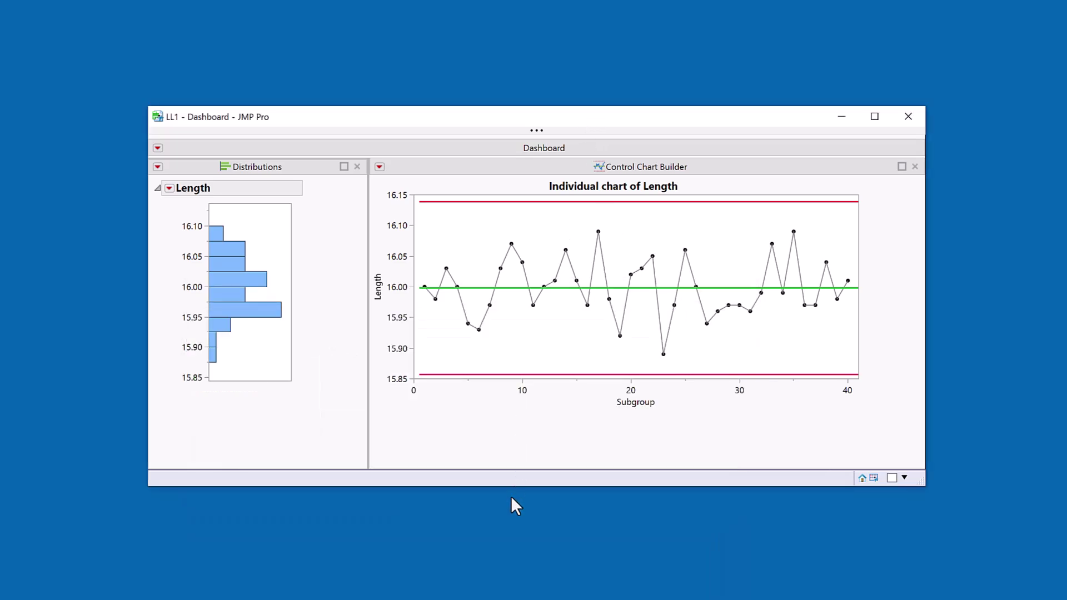
Shorten the LL1 dashboard window, leaving the Individual chart of Length title unchanged
{"action": "left_click_drag", "start_coordinate": [512, 485], "coordinate": [520, 447]}
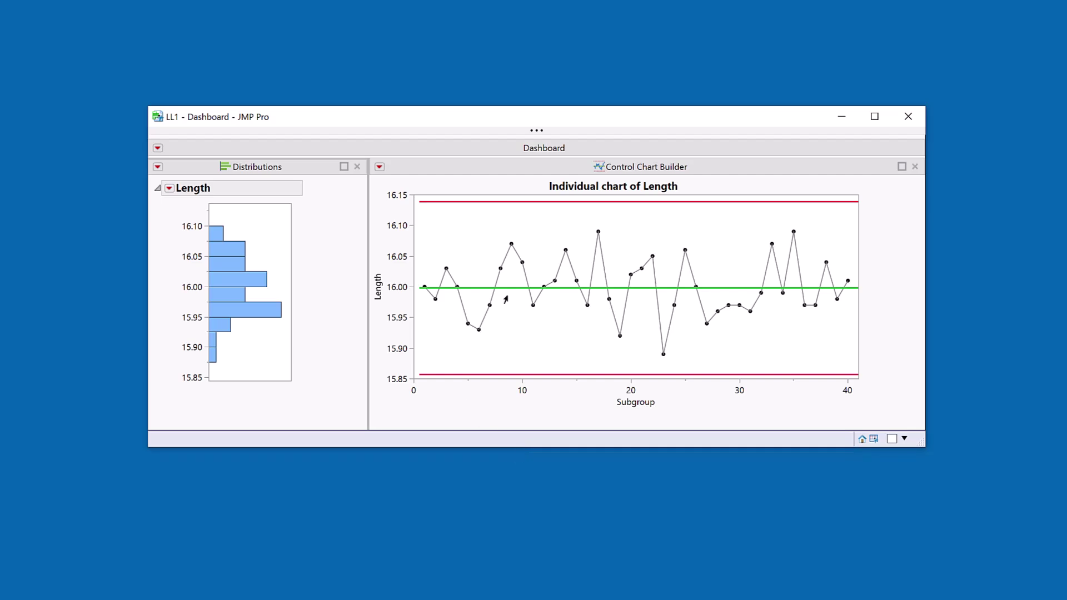
{"action": "double_click", "coordinate": [600, 188]}
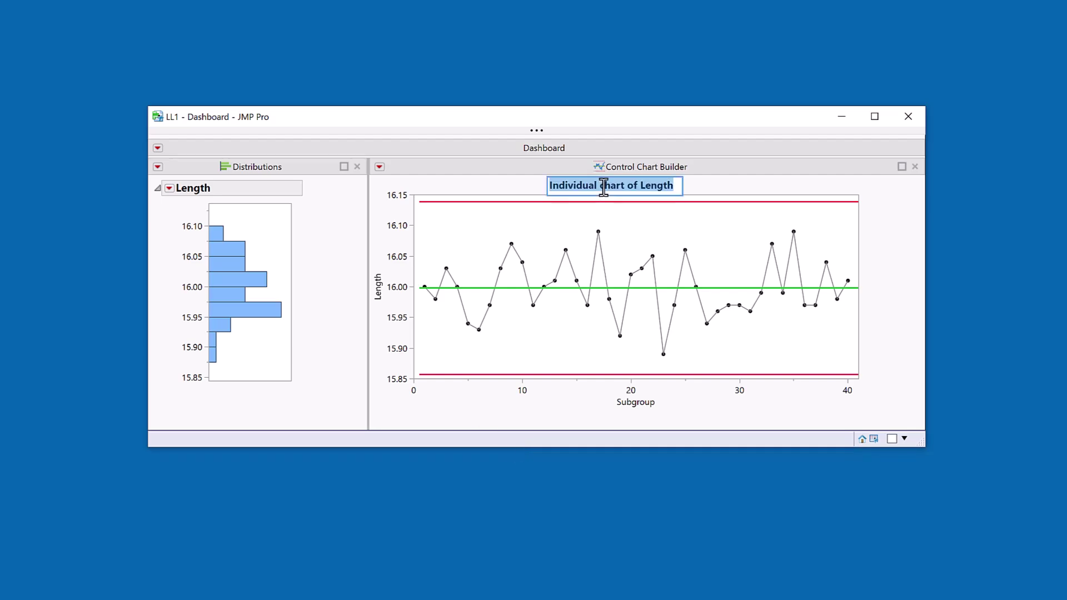
{"action": "left_click", "coordinate": [493, 182]}
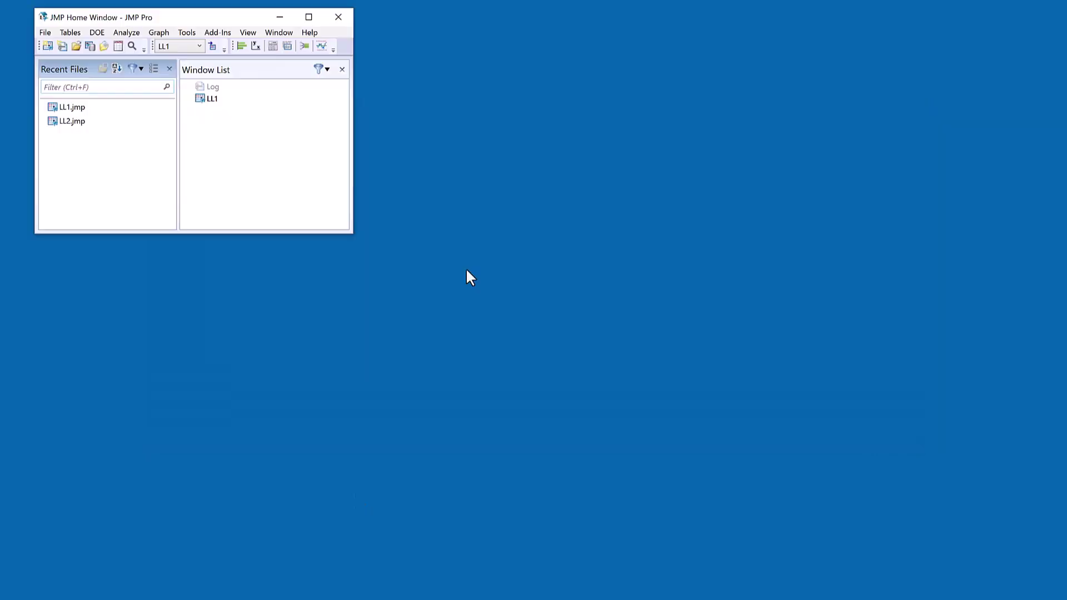
Open LL2 from recent files, run its '2nd dashboard' script and minimize its table
{"action": "double_click", "coordinate": [85, 122]}
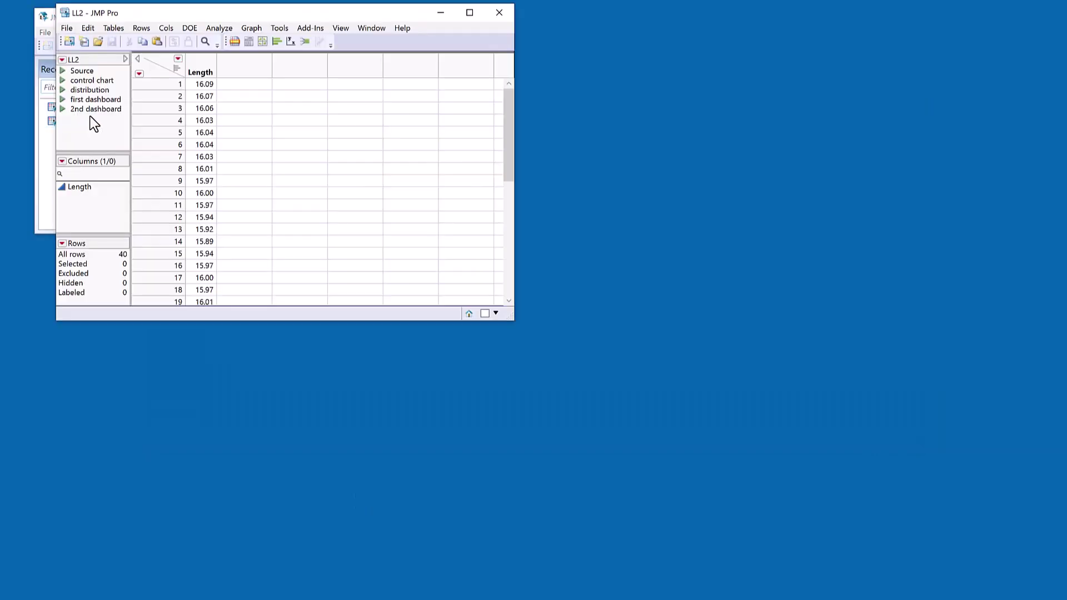
{"action": "left_click", "coordinate": [61, 108]}
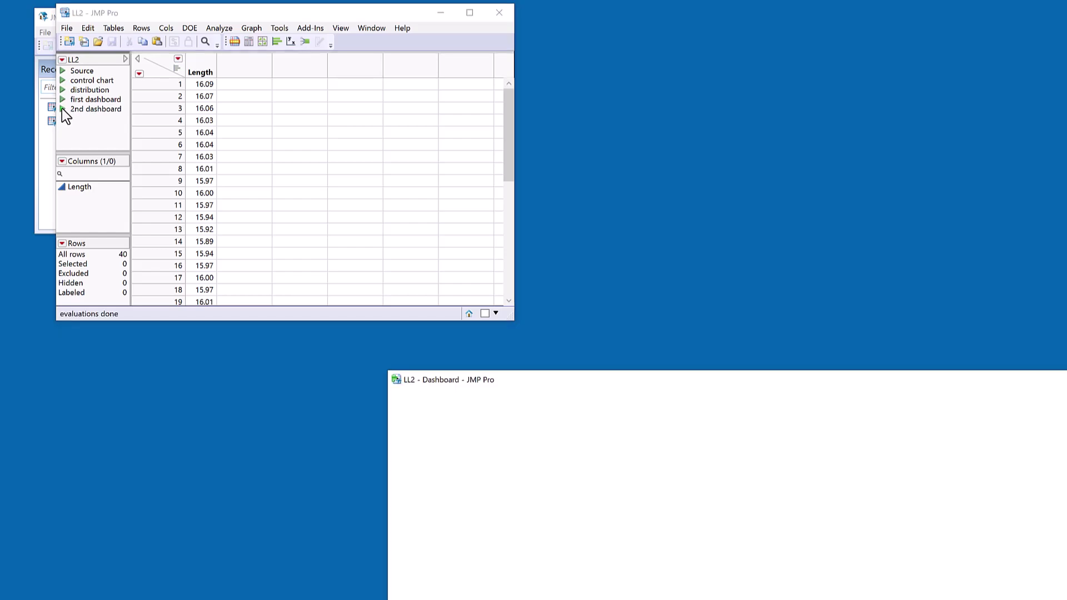
{"action": "left_click_drag", "start_coordinate": [587, 376], "coordinate": [466, 51]}
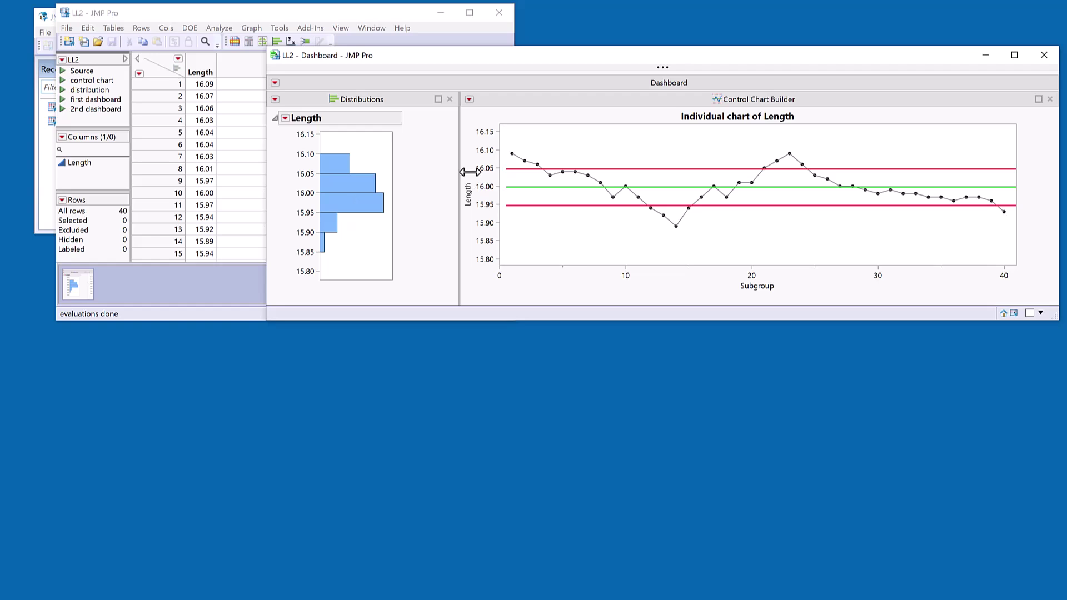
{"action": "left_click", "coordinate": [442, 13]}
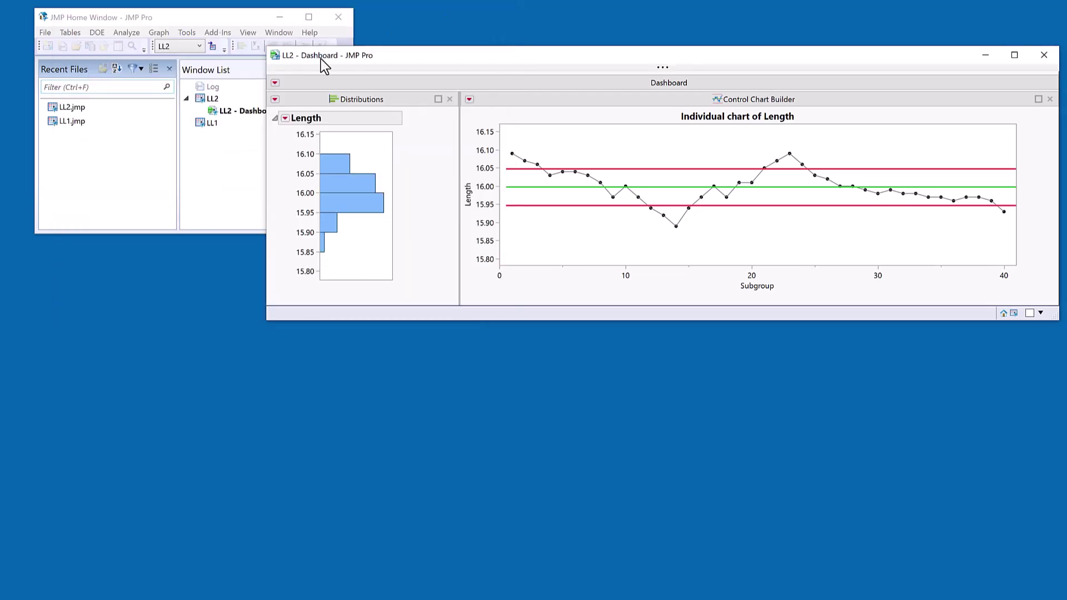
Run LL1's '2nd dashboard' script and stack the LL1 dashboard above LL2's
{"action": "double_click", "coordinate": [214, 123]}
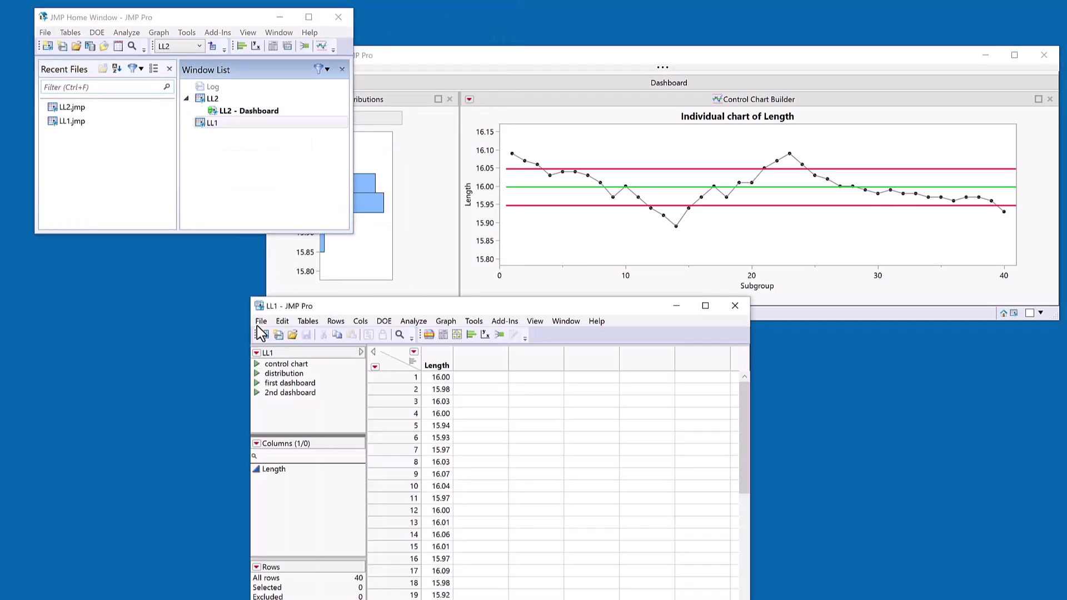
{"action": "left_click", "coordinate": [256, 394]}
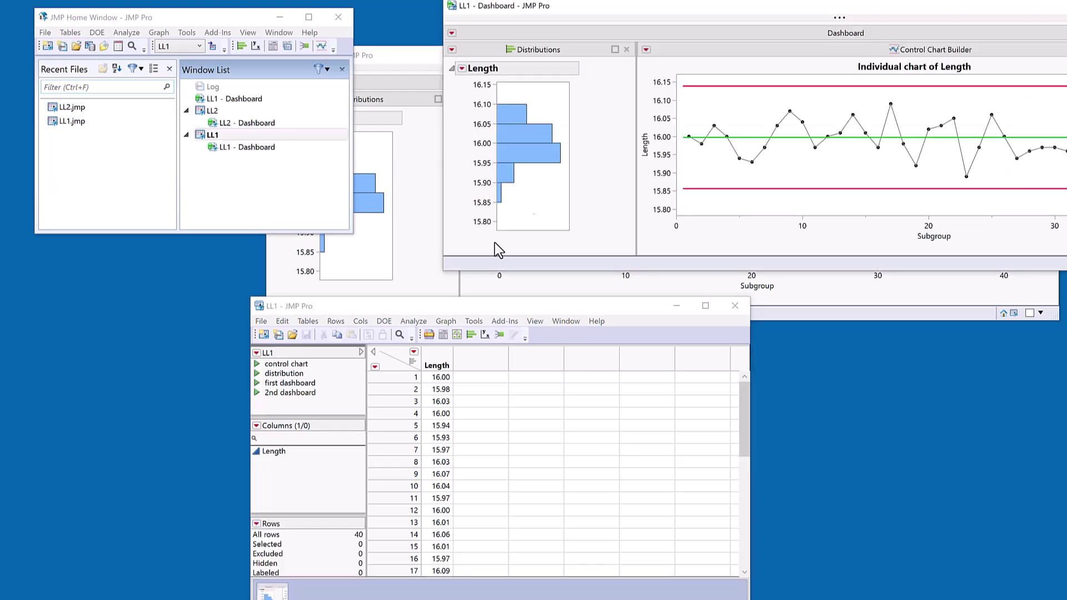
{"action": "left_click", "coordinate": [676, 306]}
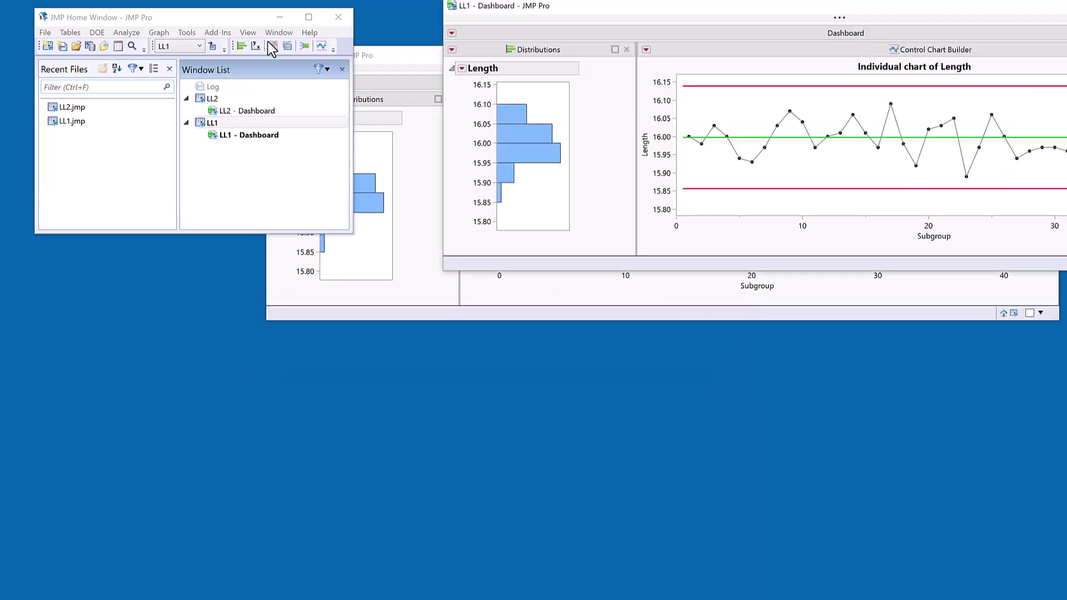
{"action": "left_click", "coordinate": [280, 18]}
{"action": "left_click_drag", "start_coordinate": [555, 10], "coordinate": [577, 50]}
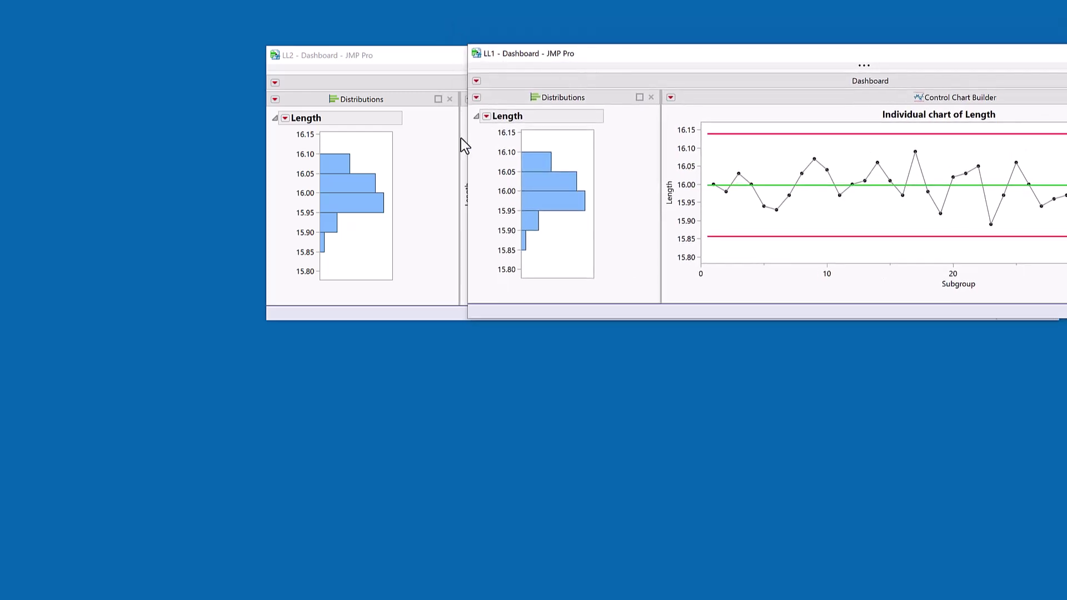
{"action": "left_click_drag", "start_coordinate": [607, 53], "coordinate": [314, 44]}
{"action": "left_click", "coordinate": [1032, 133]}
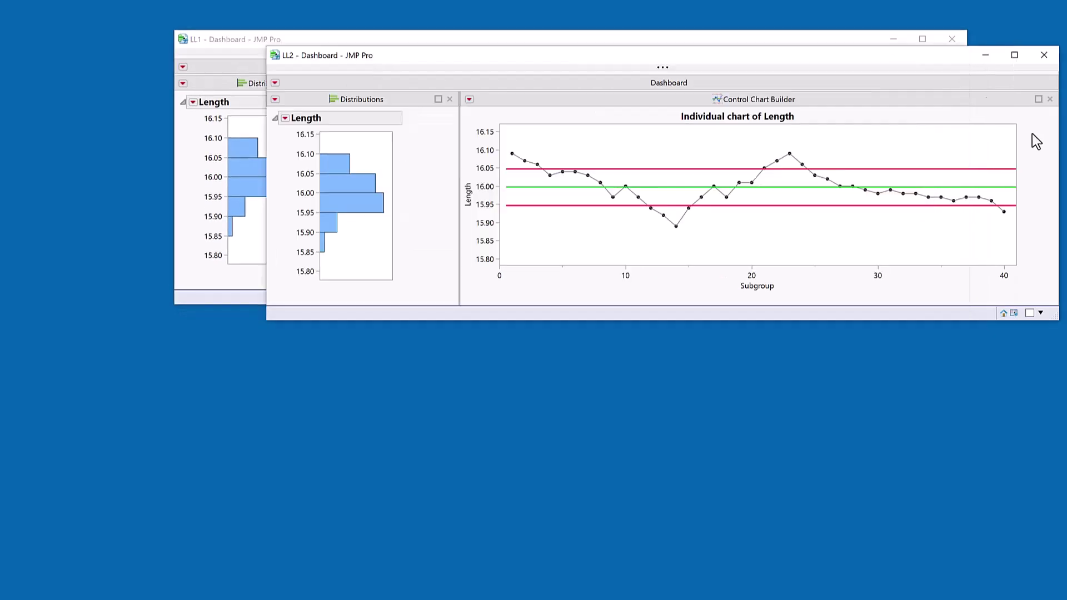
{"action": "left_click_drag", "start_coordinate": [909, 59], "coordinate": [815, 329]}
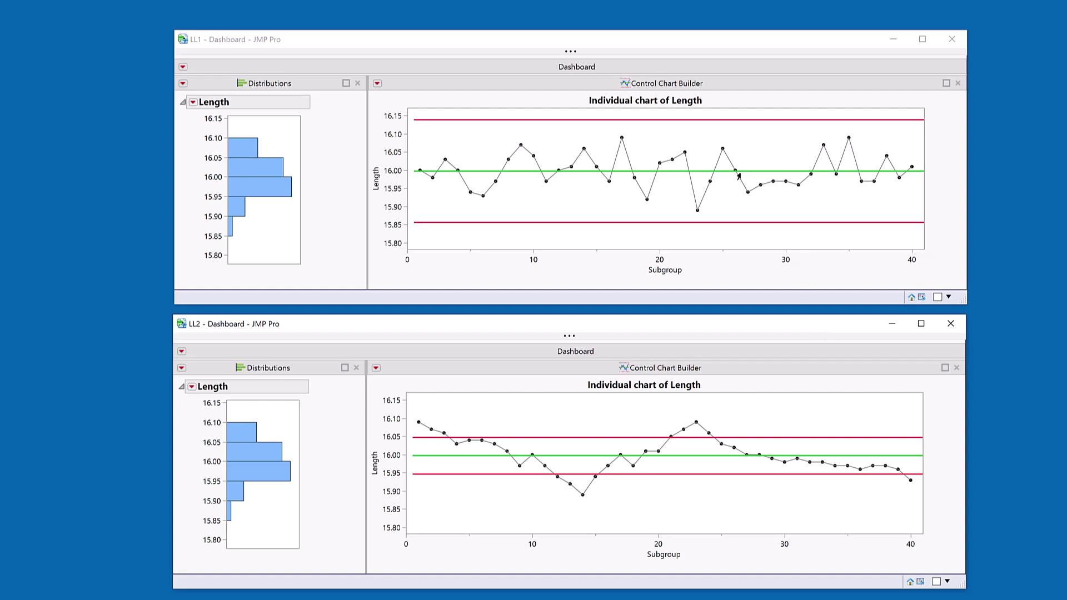